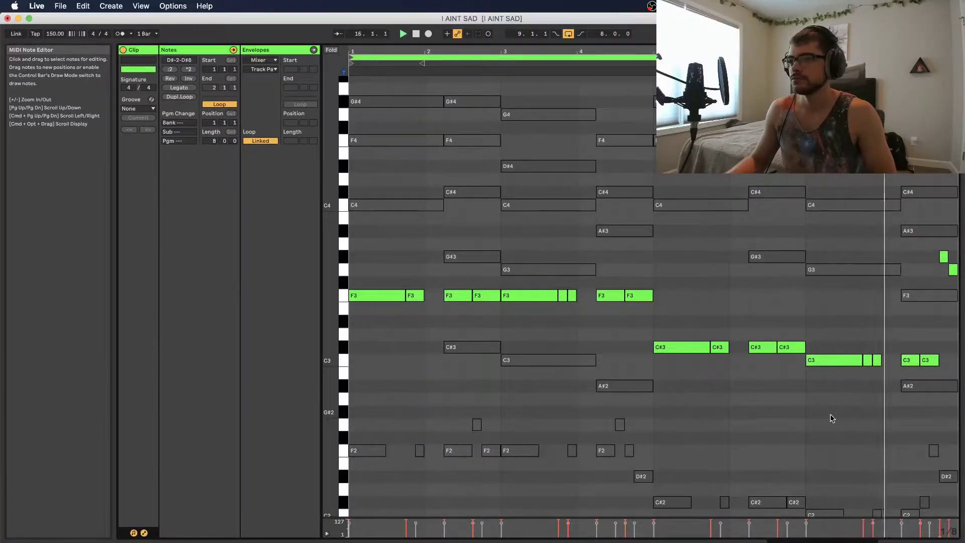
# Step: Stop playback and leave the MIDI note editor for the 808 track's device chain
pyautogui.press('space')
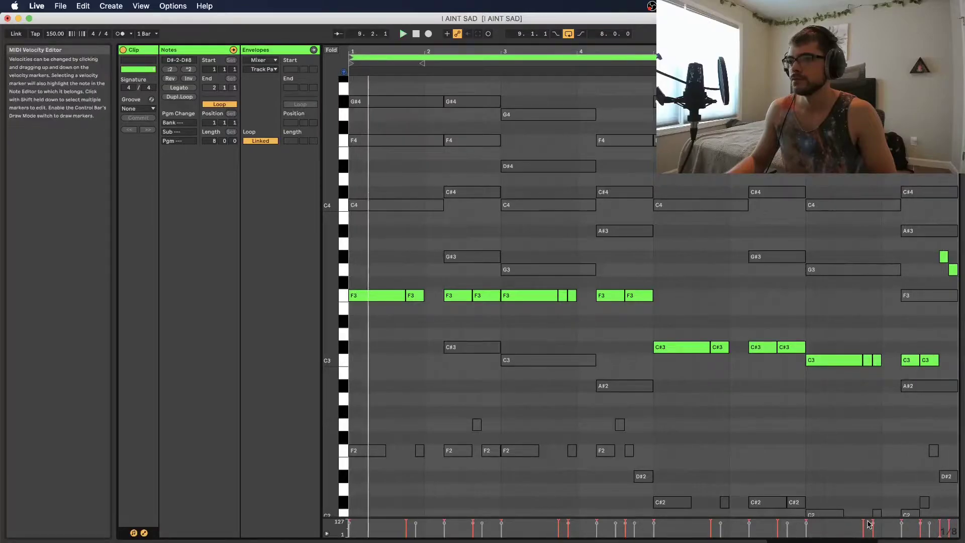
pyautogui.click(915, 541)
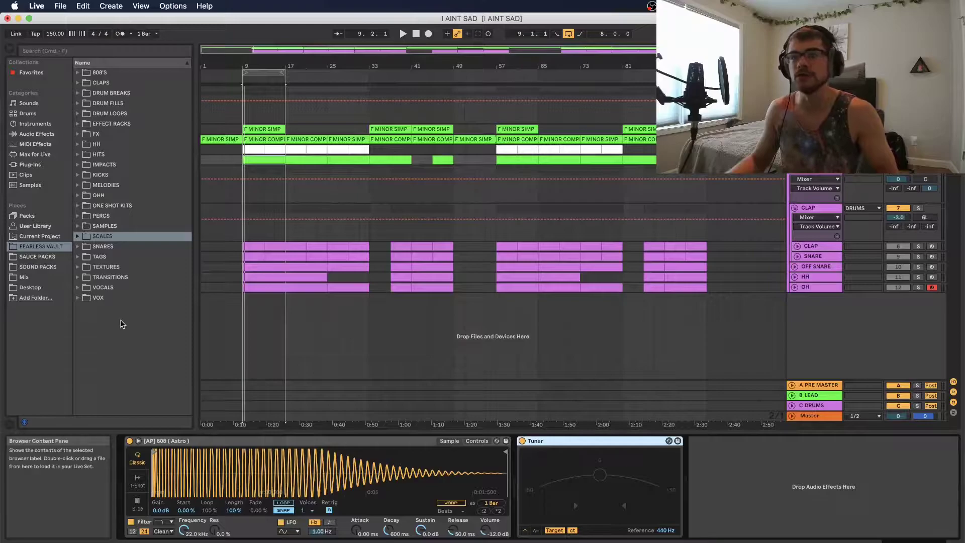
# Step: Switch to Chrome and download the CamelCrusher plugin from its audiopluginsforfree.com page
pyautogui.press('super+Tab')
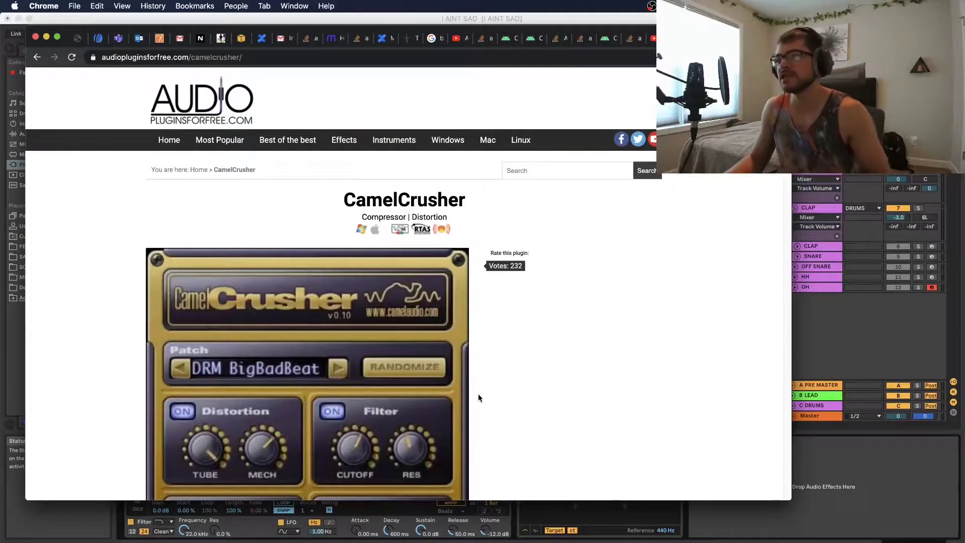
pyautogui.scroll(-3, 478, 396)
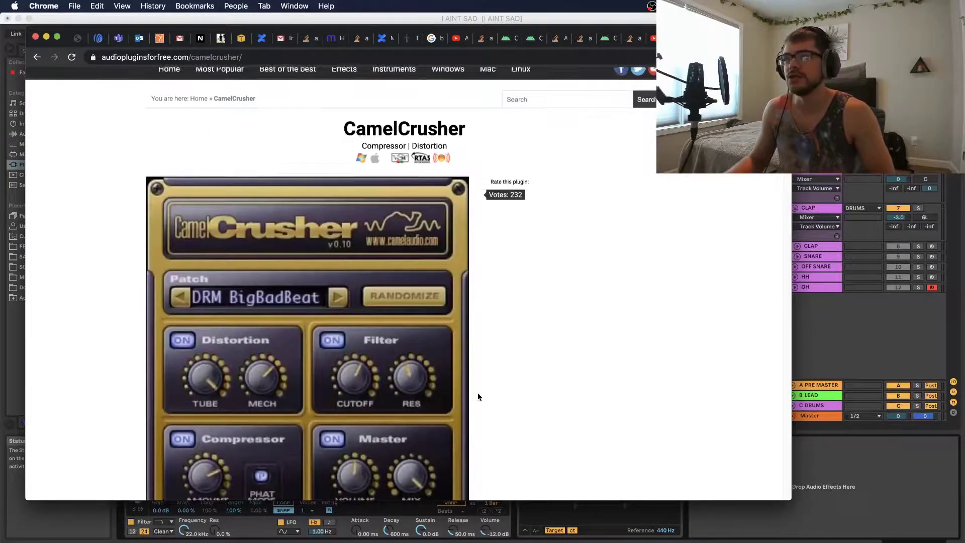
pyautogui.scroll(3, 478, 395)
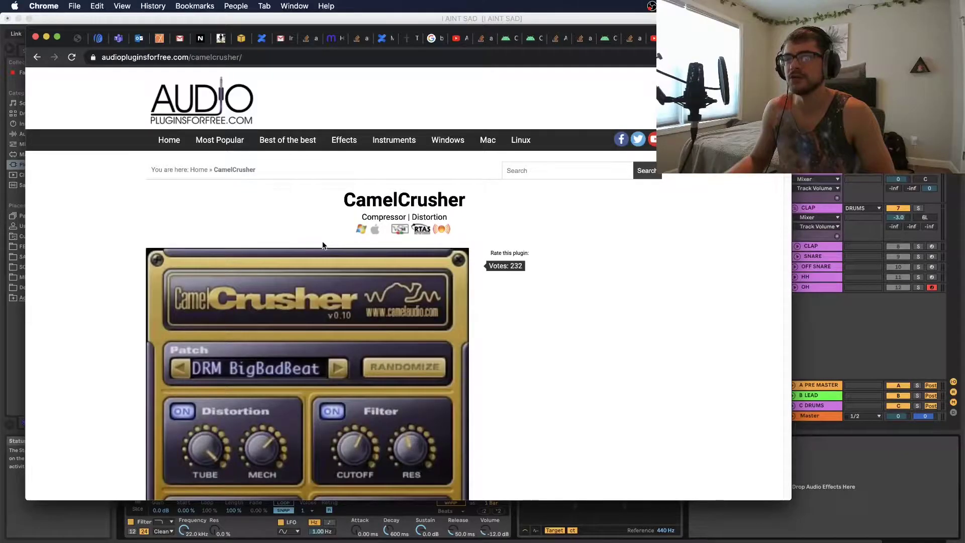
pyautogui.scroll(-10, 323, 245)
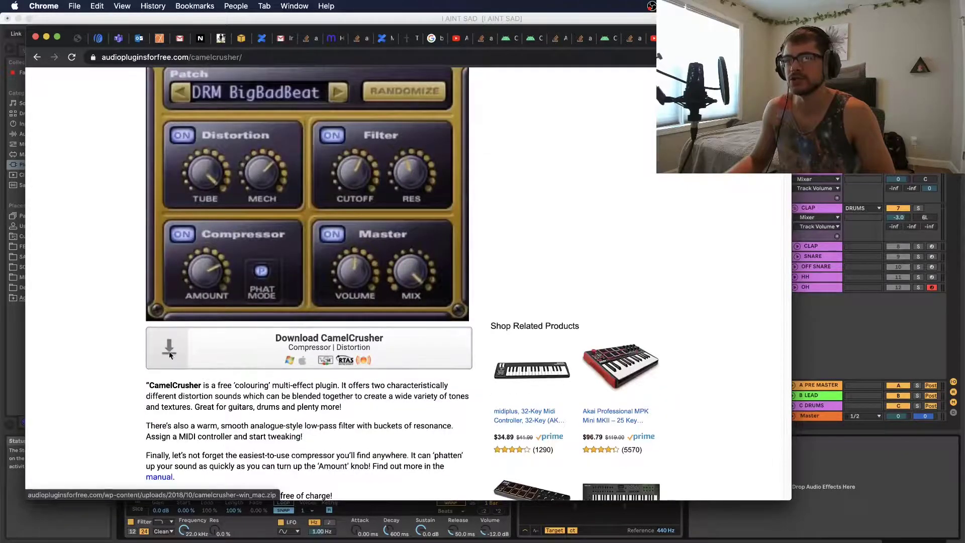
pyautogui.click(169, 355)
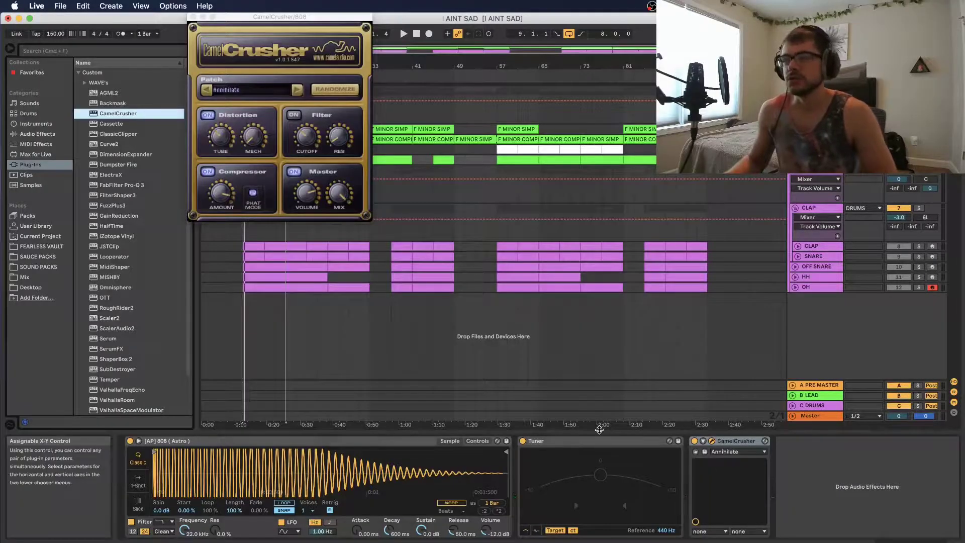
# Step: Adjust CamelCrusher's distortion and compressor amount on the 808, with Phat Mode off, while auditioning the loop
pyautogui.moveTo(328, 19); pyautogui.dragTo(429, 150)
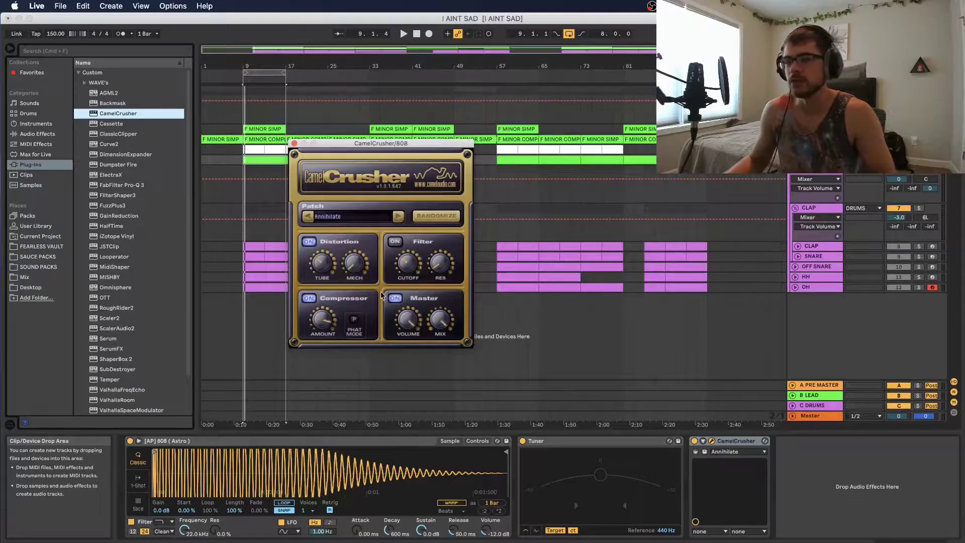
pyautogui.press('space')
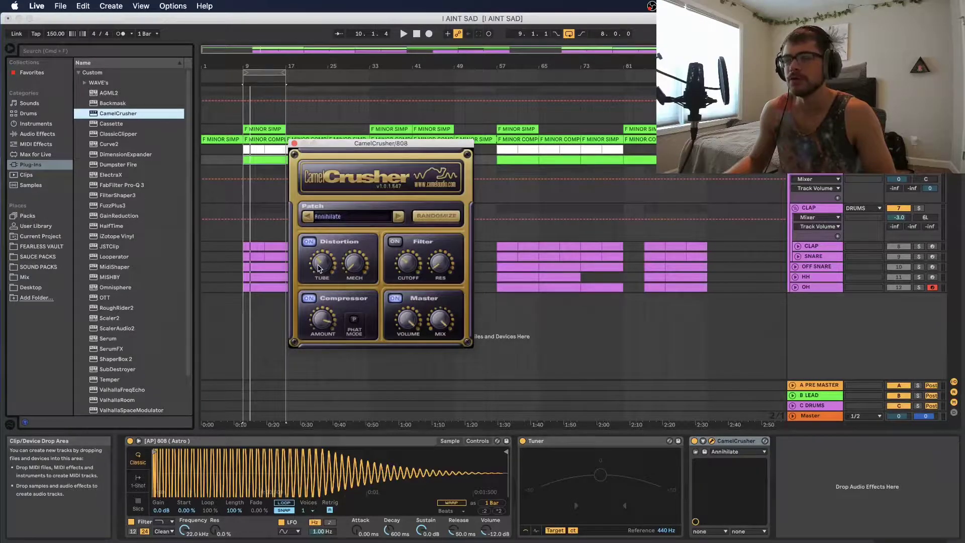
pyautogui.press('space')
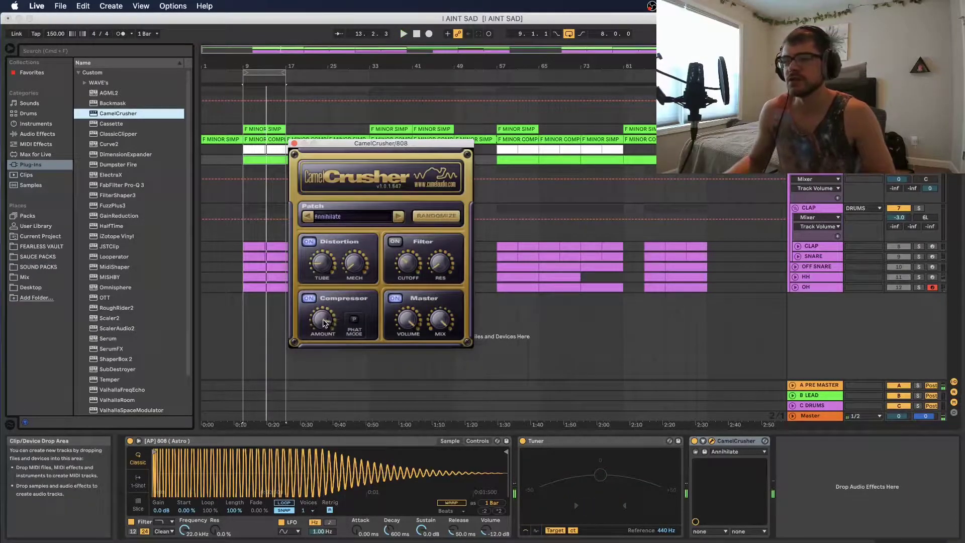
pyautogui.press('space')
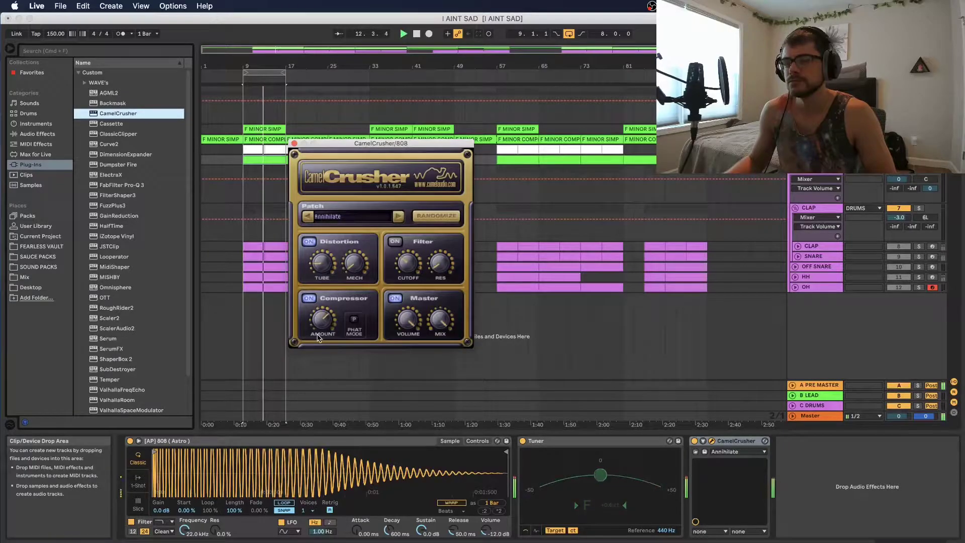
pyautogui.press('space')
pyautogui.press('space')
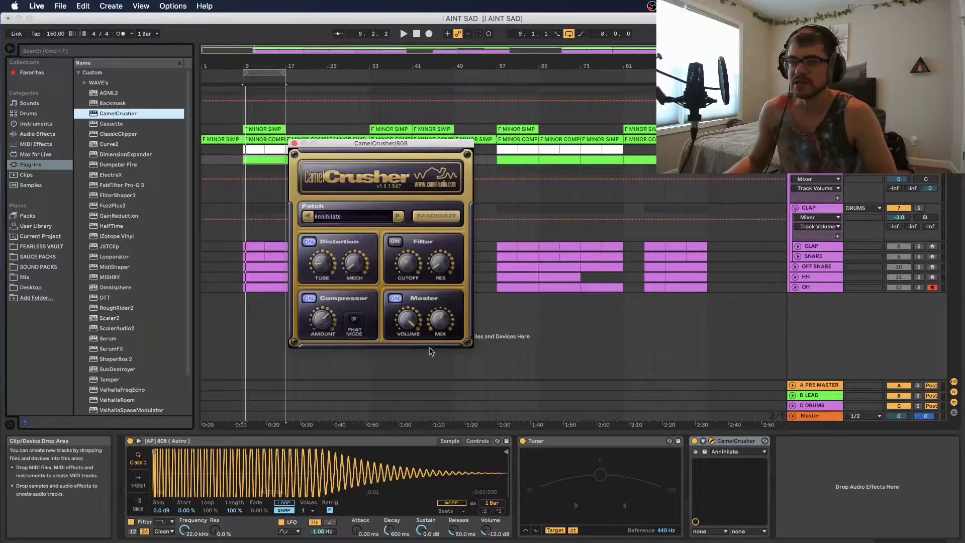
# Step: Close the CamelCrusher window, group the plugin into an Audio Effect Rack and show the rack's chain list
pyautogui.click(295, 143)
pyautogui.press('super+g')
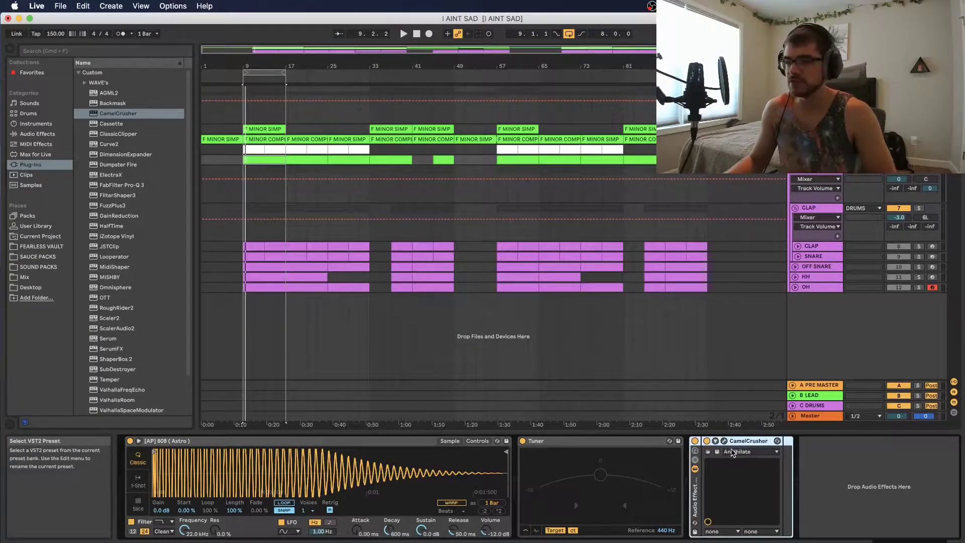
pyautogui.click(696, 461)
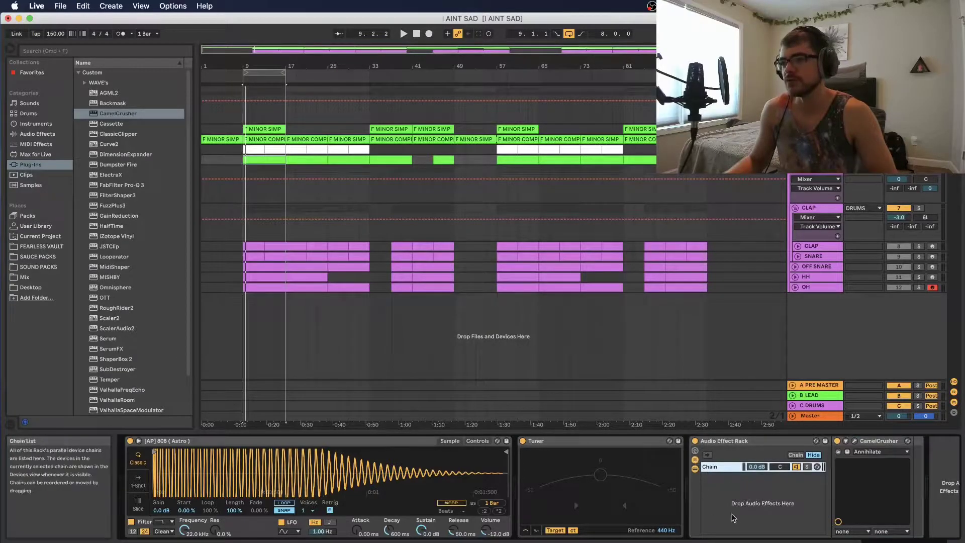
# Step: Create a second, empty chain named "dry" in the rack and rename the CamelCrusher chain "wet"
pyautogui.click(724, 489)
pyautogui.rightClick(724, 487)
pyautogui.click(741, 491)
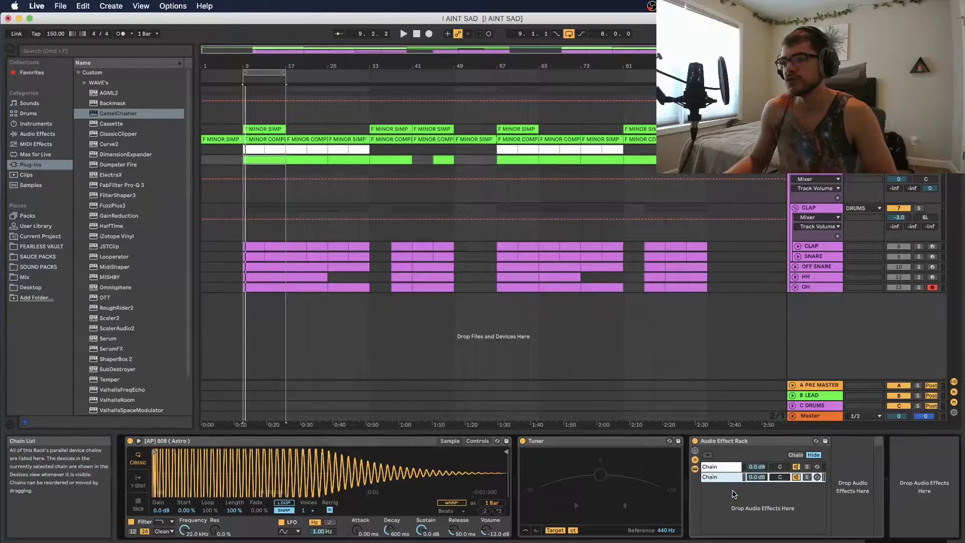
pyautogui.write('dry')
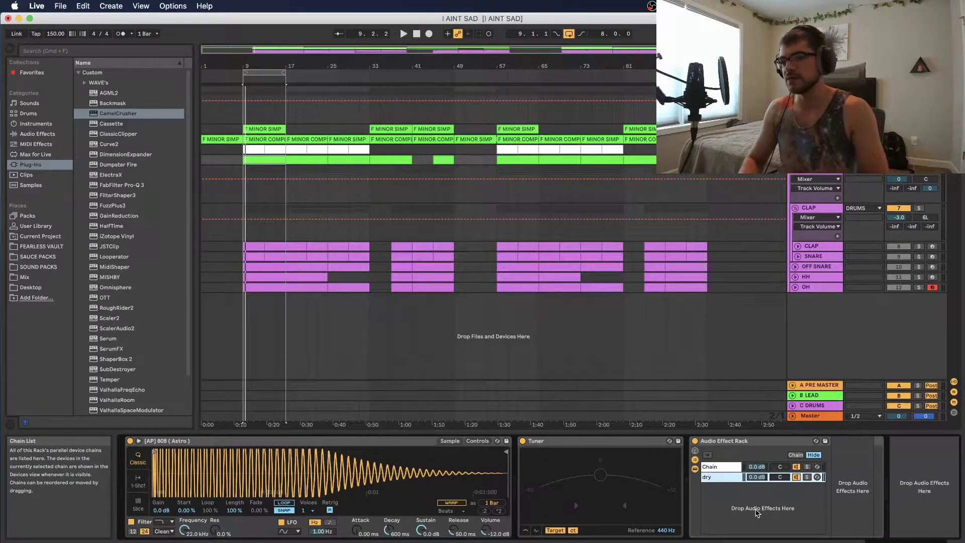
pyautogui.click(722, 467)
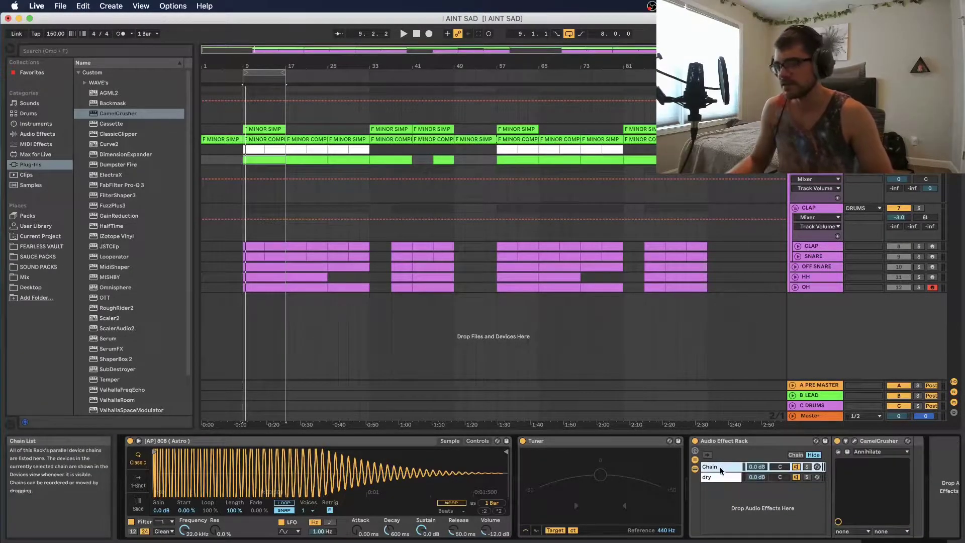
pyautogui.write('wet')
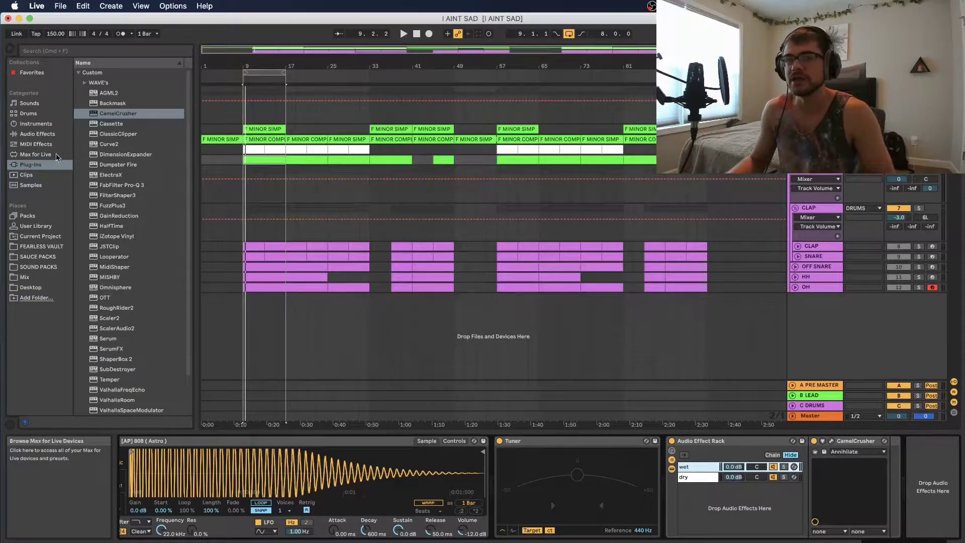
# Step: Add FabFilter Pro-Q 3 after CamelCrusher in the wet chain with a 72 dB/oct low cut at about 429 Hz
pyautogui.scroll(-2, 121, 176)
pyautogui.doubleClick(121, 144)
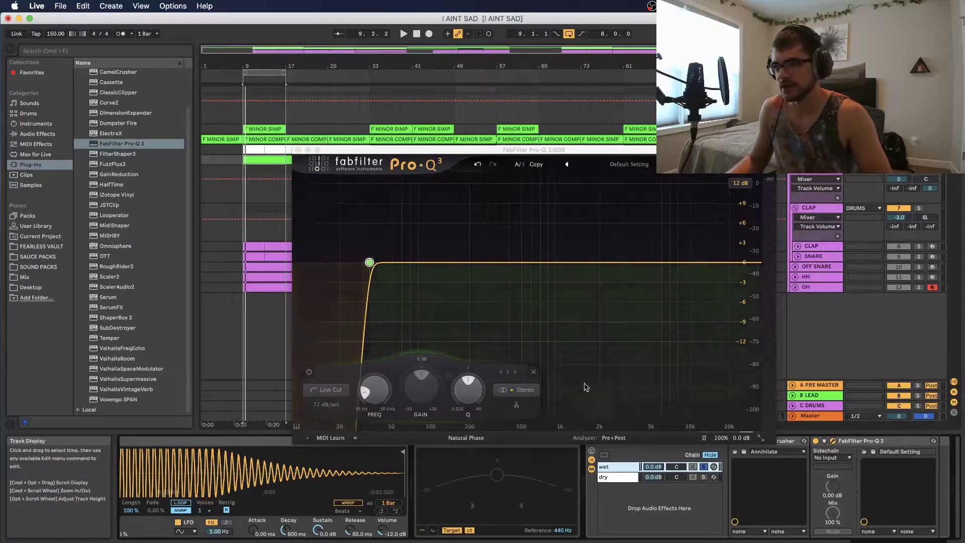
pyautogui.moveTo(370, 264)
pyautogui.moveTo(370, 262); pyautogui.dragTo(513, 272)
pyautogui.press('space')
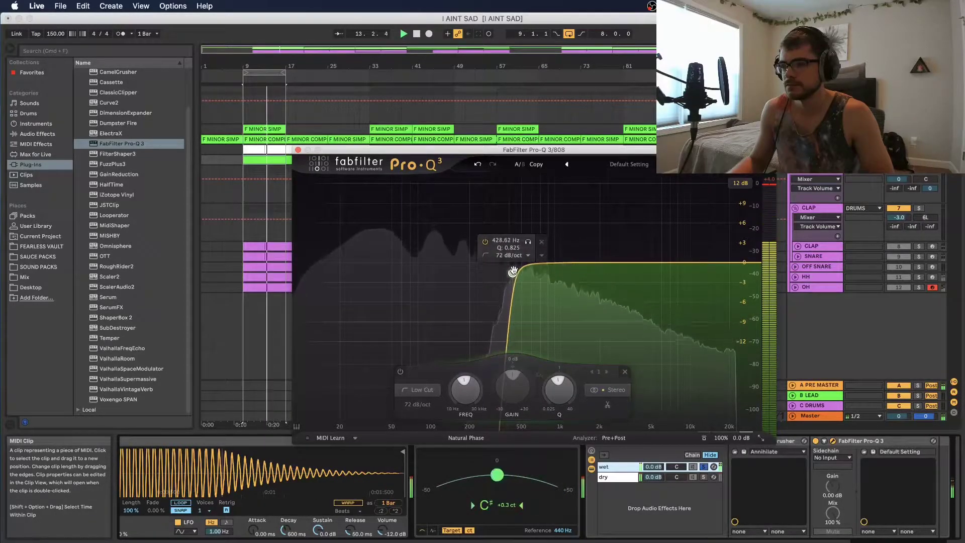
# Step: Add a 72 dB/oct high cut at about 3560 Hz to the wet chain's Pro-Q 3
pyautogui.click(652, 272)
pyautogui.moveTo(653, 273); pyautogui.dragTo(633, 270)
pyautogui.click(551, 388)
pyautogui.click(540, 331)
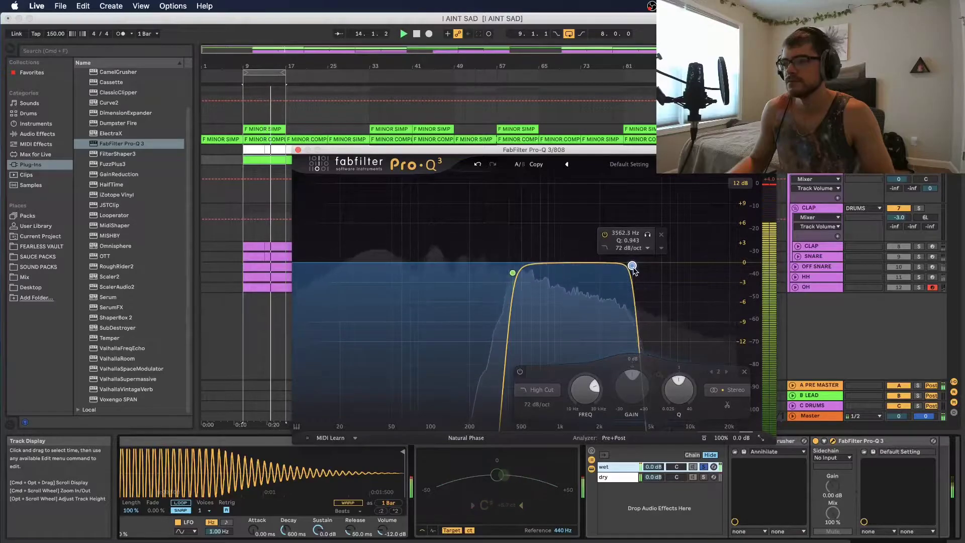
# Step: Unsolo the wet chain, set its volume to -3.0 dB while auditioning the blend, and close the EQ window
pyautogui.click(699, 465)
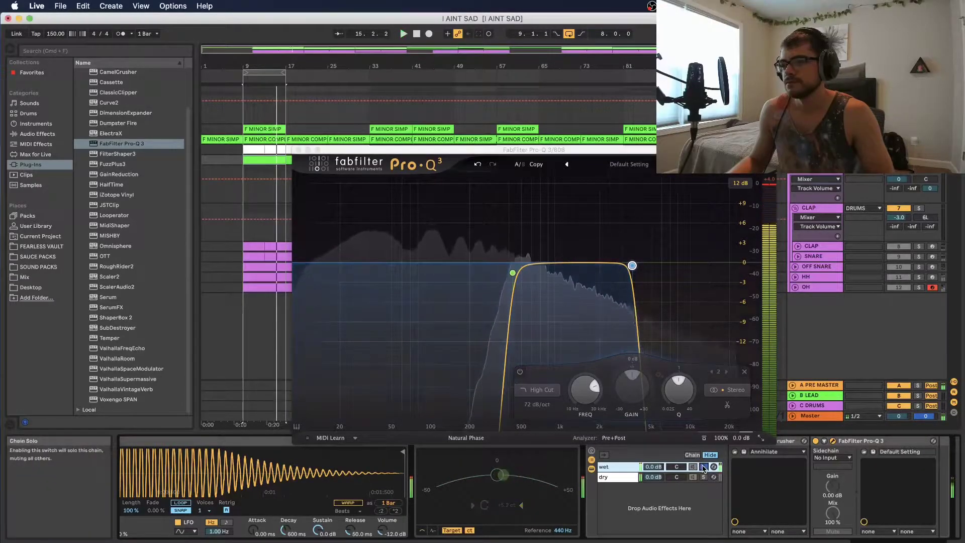
pyautogui.press('space')
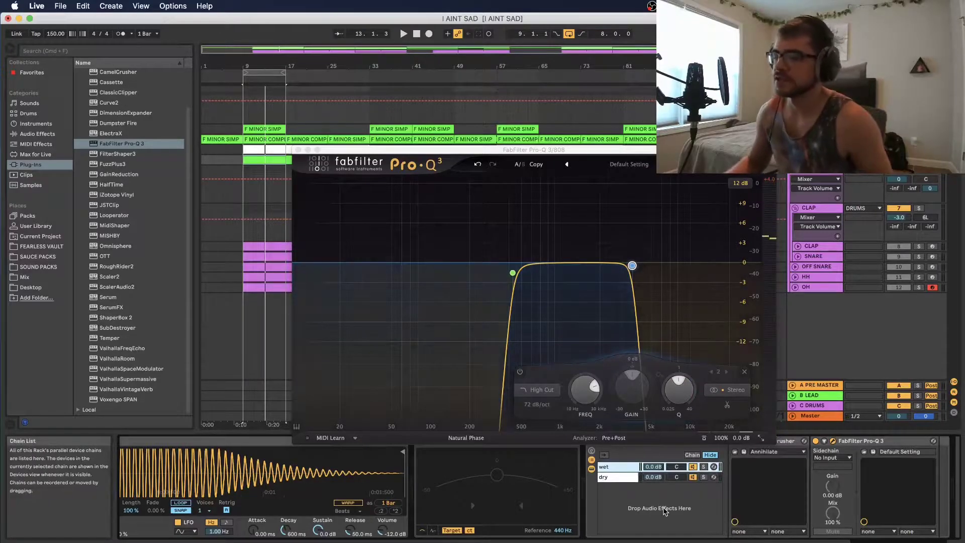
pyautogui.press('space')
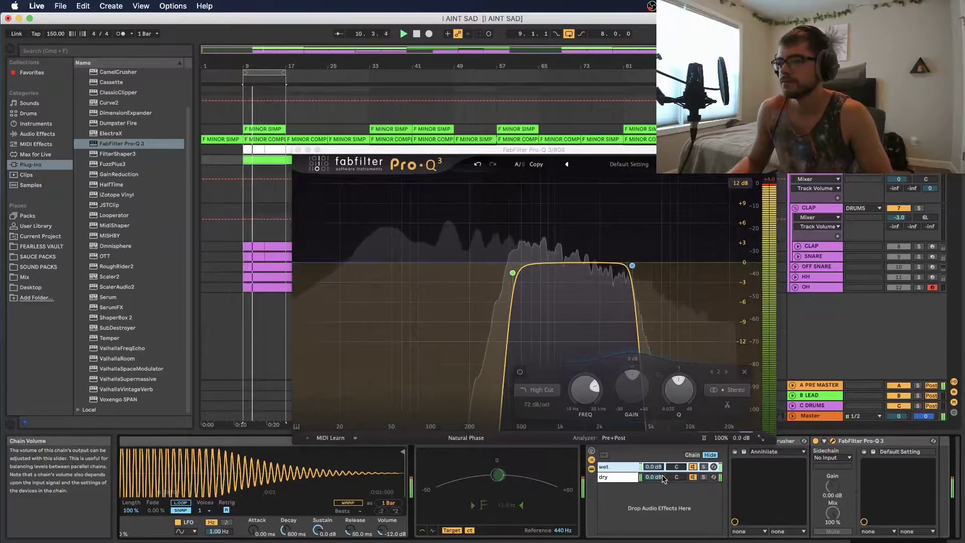
pyautogui.press('space')
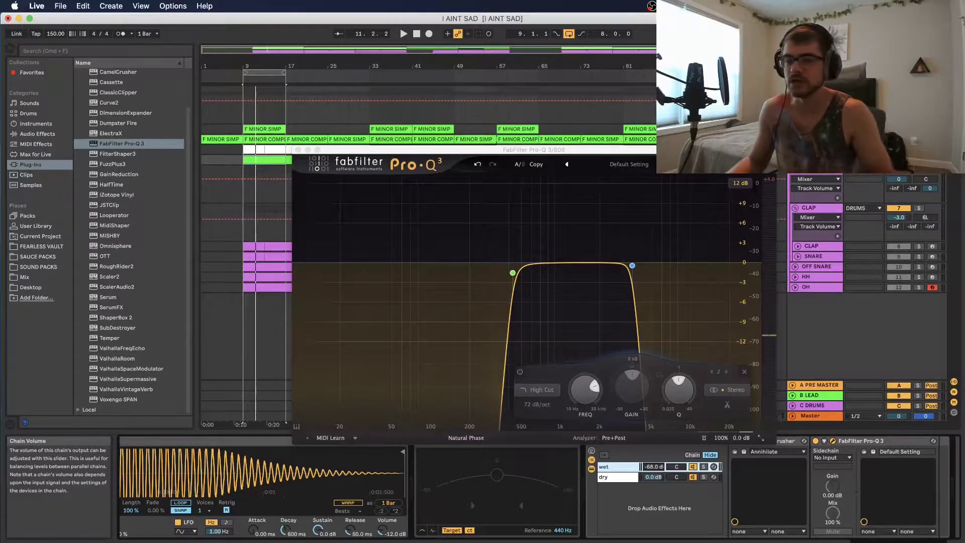
pyautogui.press('space')
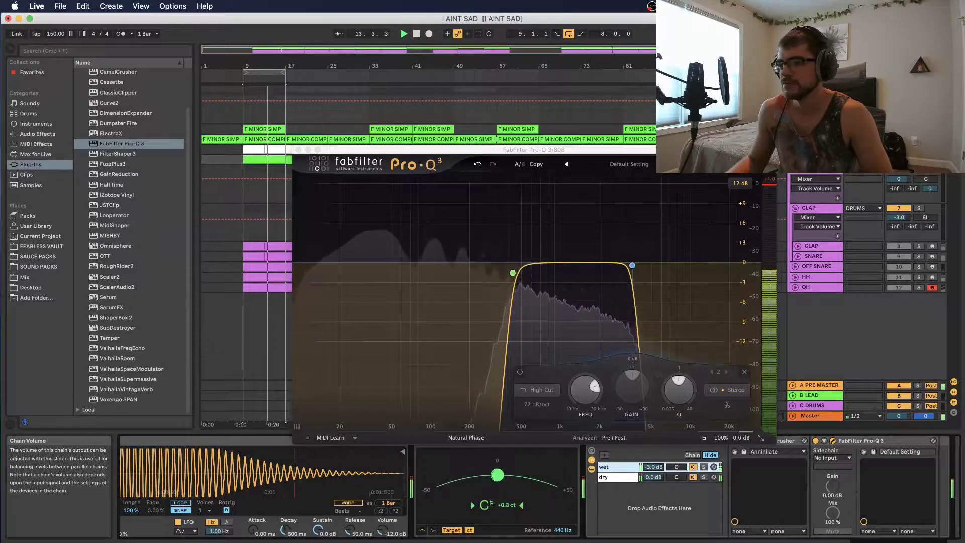
pyautogui.click(298, 150)
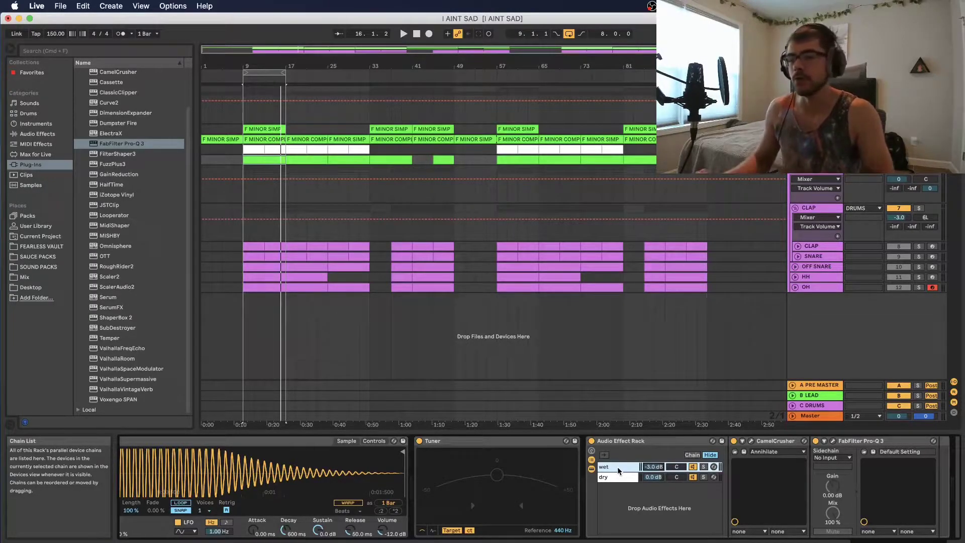
# Step: Switch to Chrome, examine the FuzzPlus3 description and download options on vst4free.com, and return to Ableton Live
pyautogui.press('super+Tab')
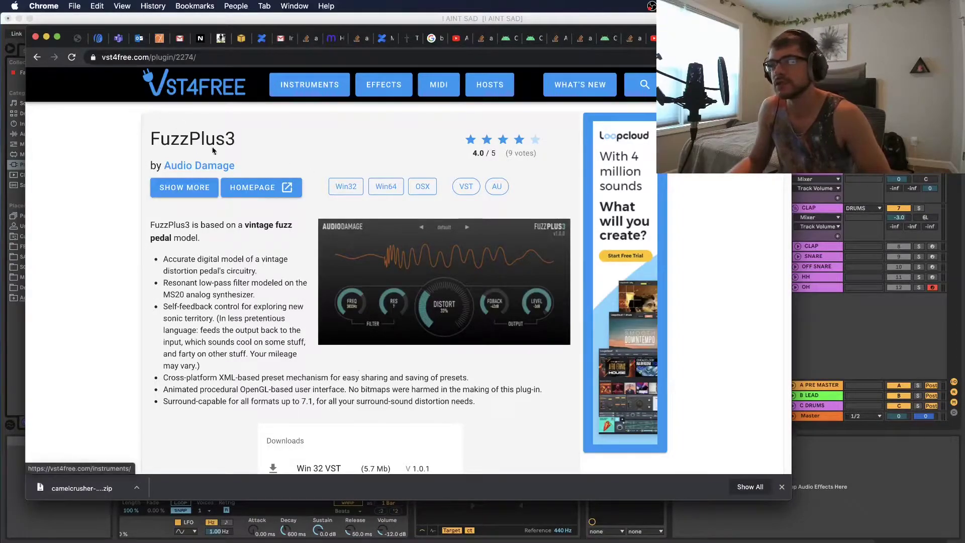
pyautogui.scroll(-3, 230, 231)
pyautogui.scroll(-2, 325, 308)
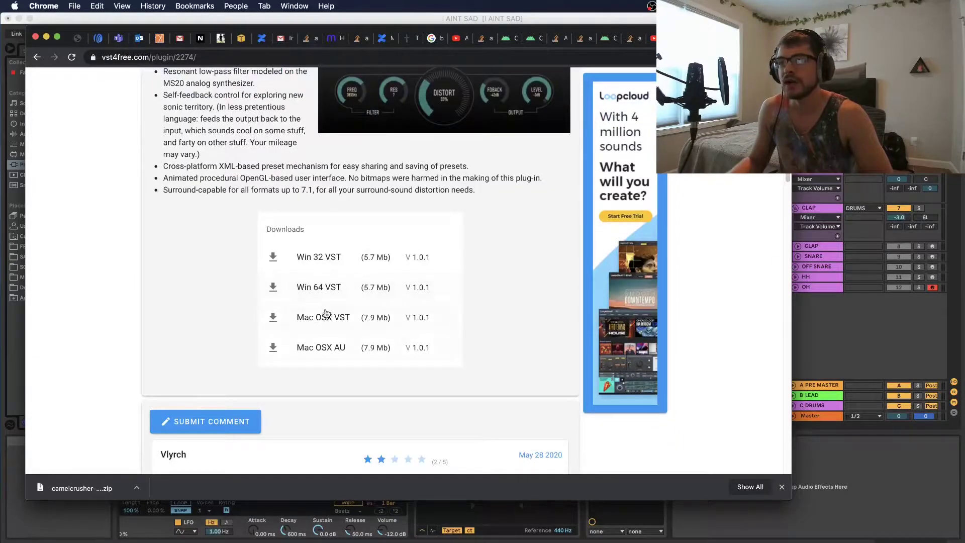
pyautogui.scroll(5, 302, 323)
pyautogui.scroll(-1, 381, 352)
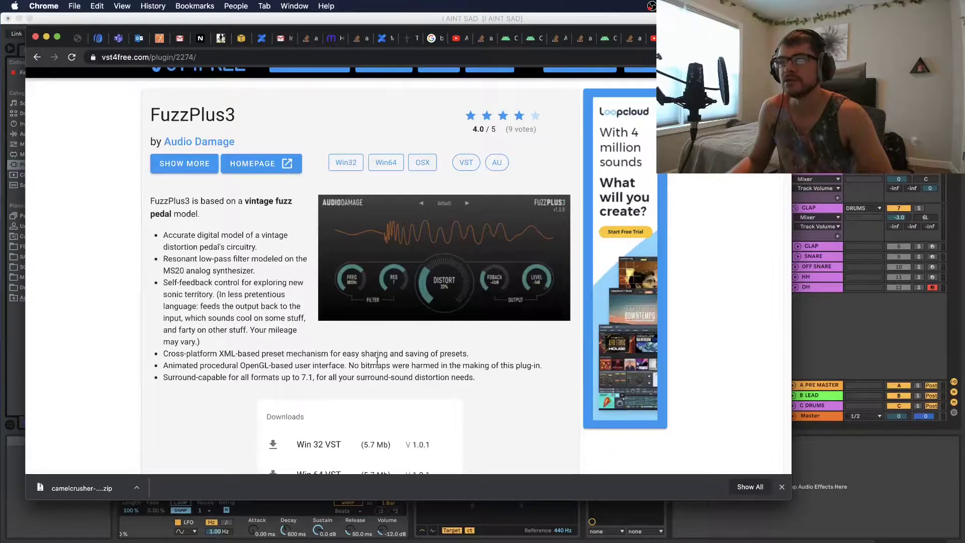
pyautogui.scroll(1, 356, 336)
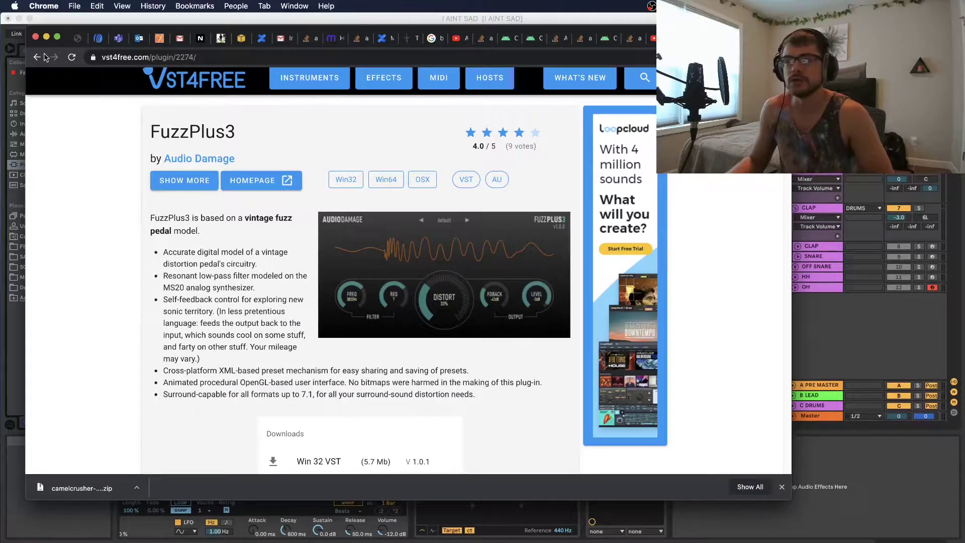
pyautogui.click(46, 38)
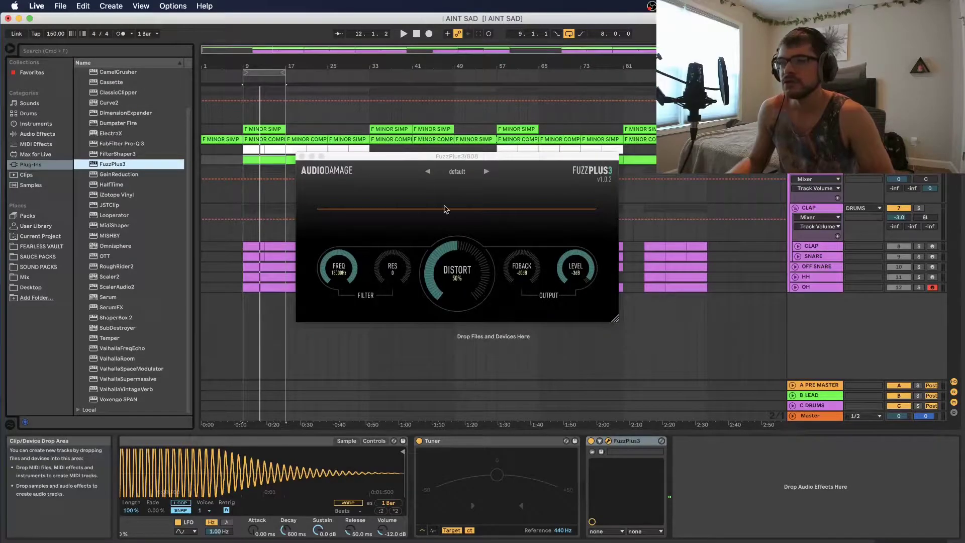
# Step: Reposition the FuzzPlus3 window and lower its filter frequency to about 1253 Hz while auditioning the 808 loop
pyautogui.moveTo(416, 162); pyautogui.dragTo(453, 161)
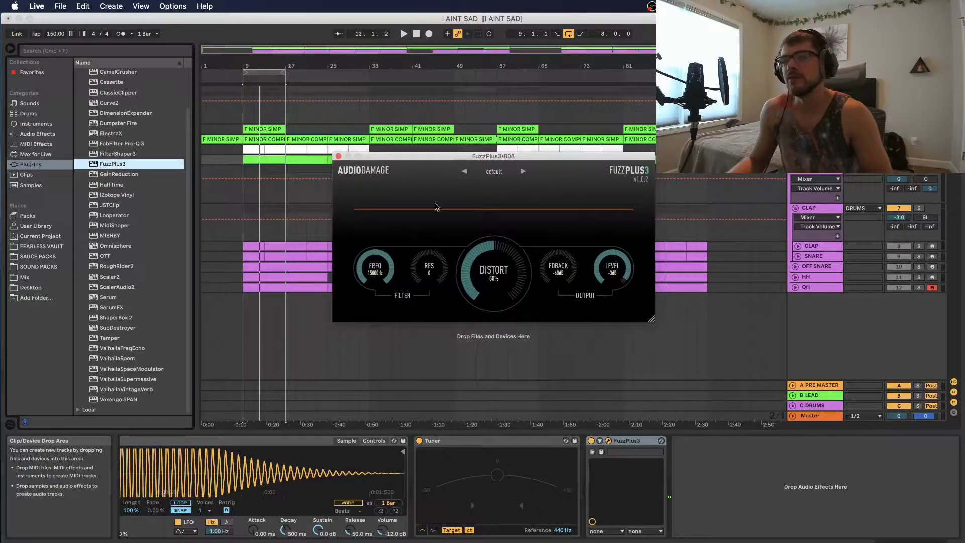
pyautogui.press('space')
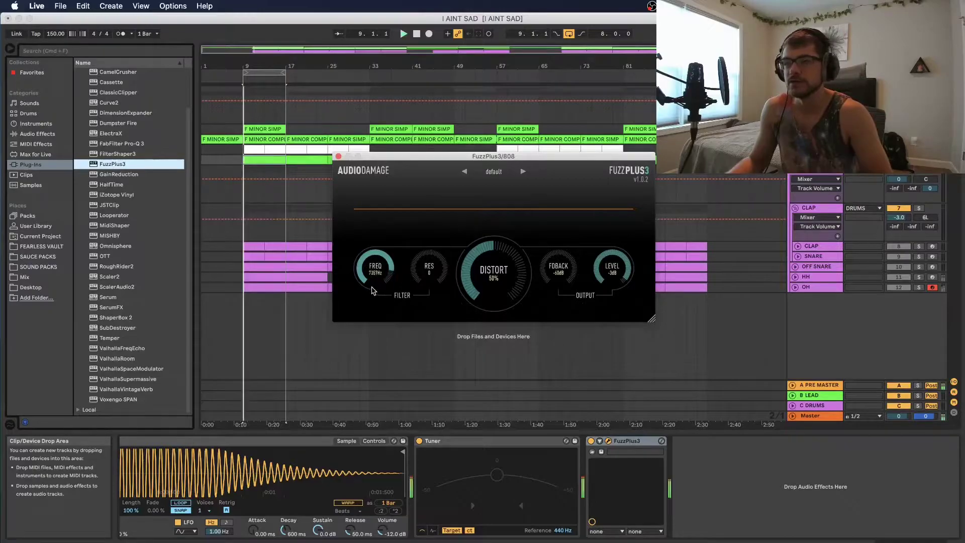
pyautogui.press('space')
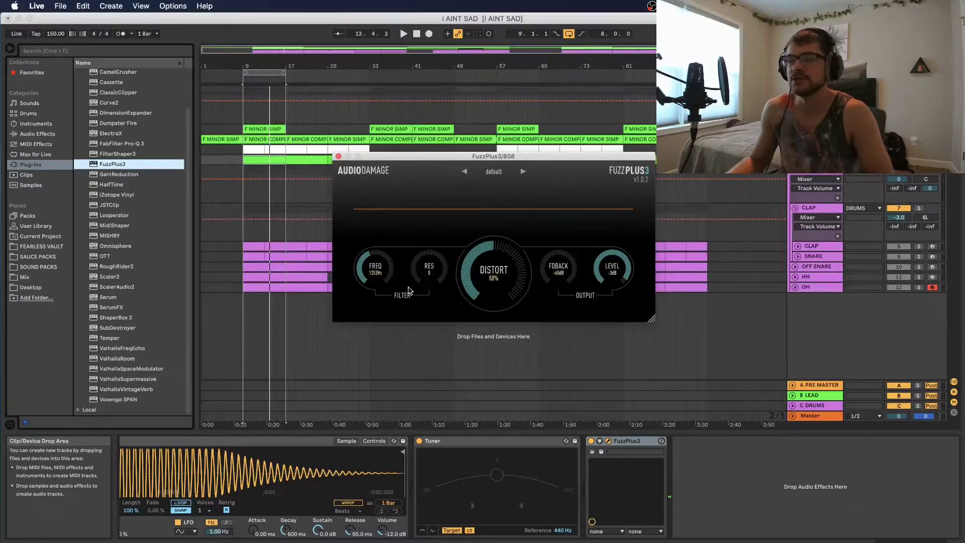
# Step: Set FuzzPlus3's filter resonance to 3 and its distortion to about 5% while auditioning the 808 loop
pyautogui.press('space')
pyautogui.moveTo(408, 266); pyautogui.dragTo(406, 239)
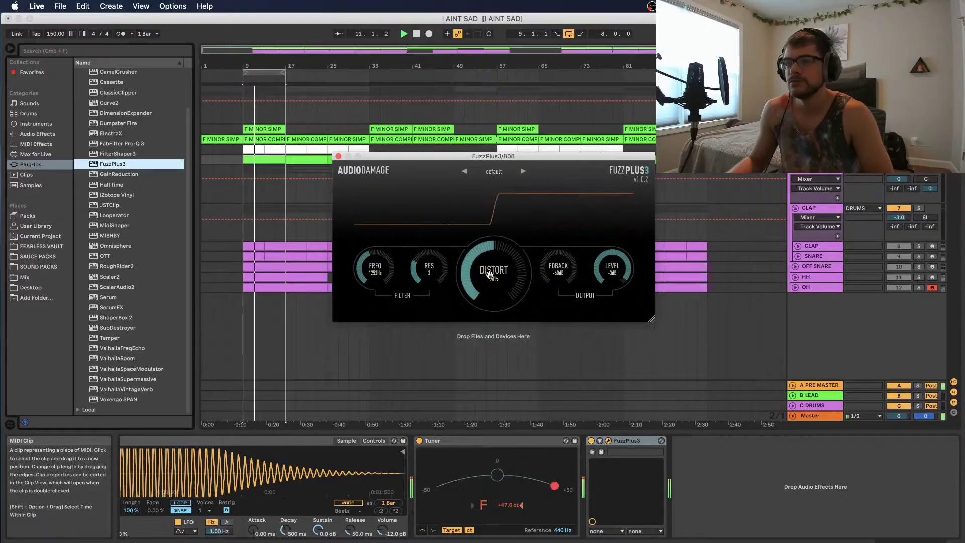
pyautogui.moveTo(477, 261); pyautogui.dragTo(465, 382)
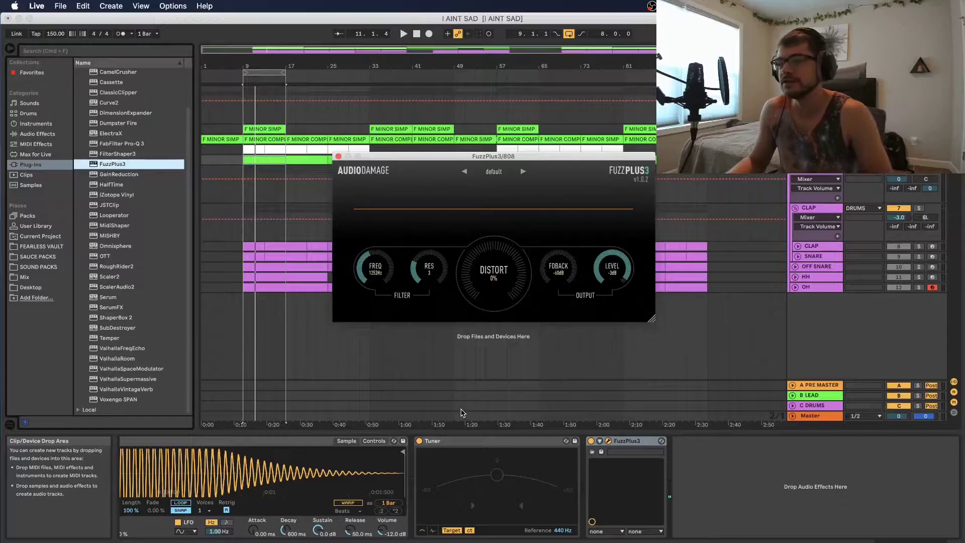
pyautogui.press('space')
pyautogui.moveTo(455, 304); pyautogui.dragTo(454, 291)
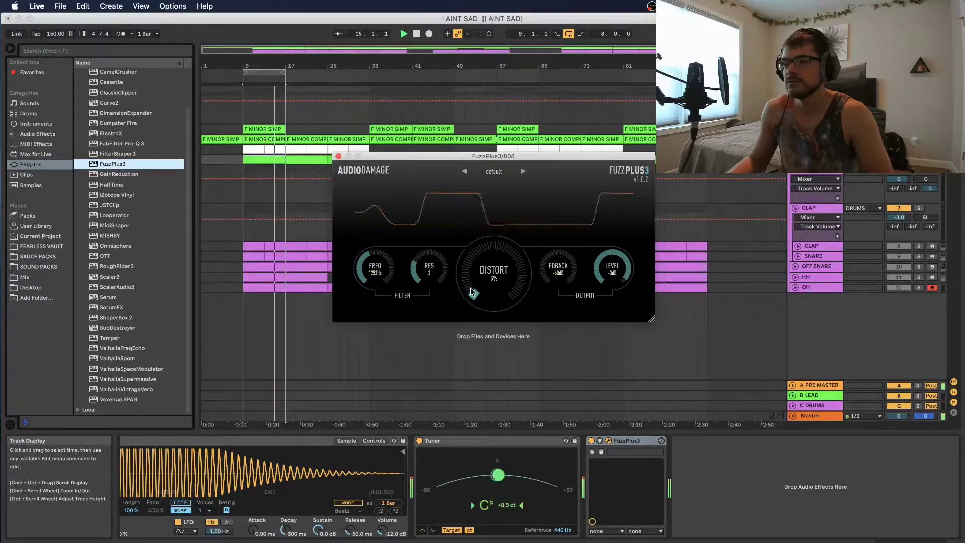
pyautogui.press('space')
# Step: Group FuzzPlus3 into an Audio Effect Rack with a second chain, naming the FuzzPlus3 chain wet and the empty chain dry
pyautogui.click(608, 441)
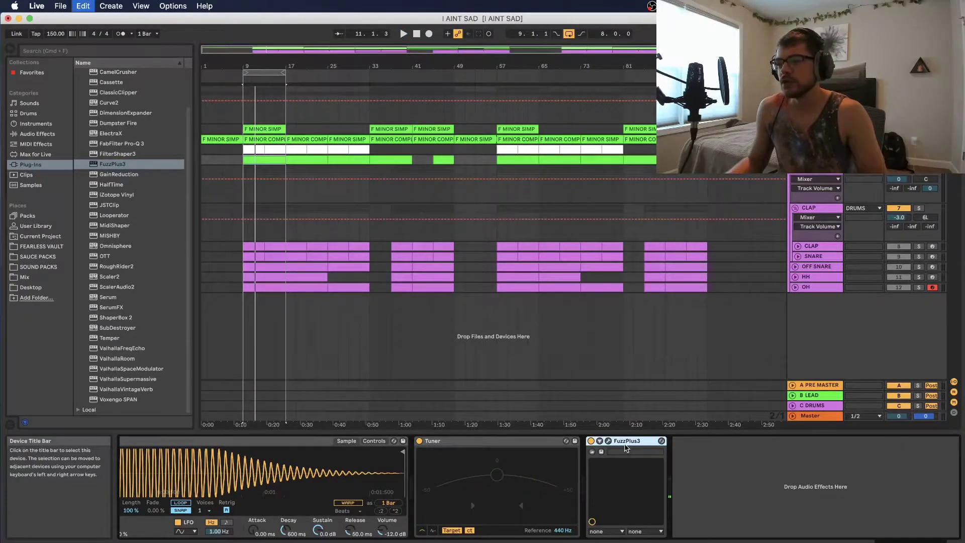
pyautogui.press('super+g')
pyautogui.press('super+t')
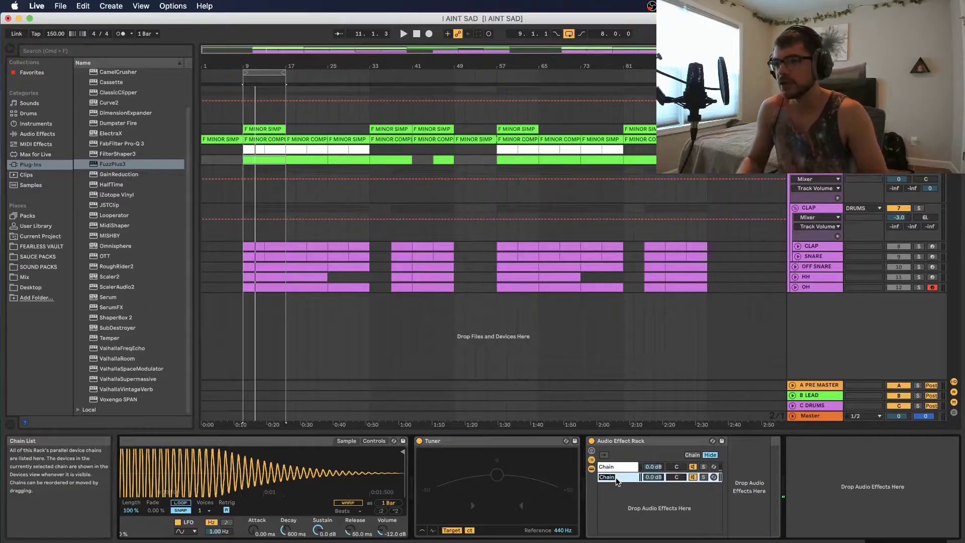
pyautogui.write('dry')
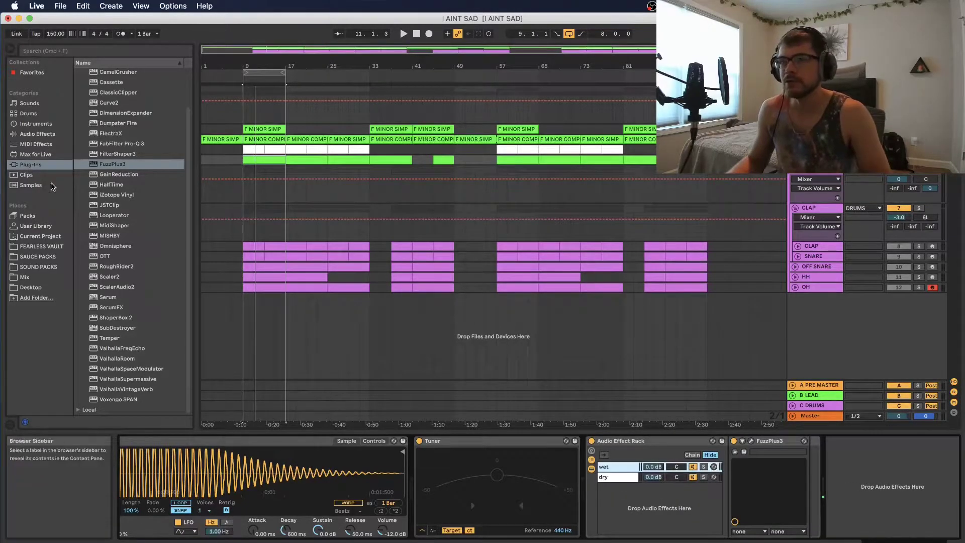
# Step: Add FabFilter Pro-Q 3 after FuzzPlus3 on the wet chain and solo that chain
pyautogui.click(117, 143)
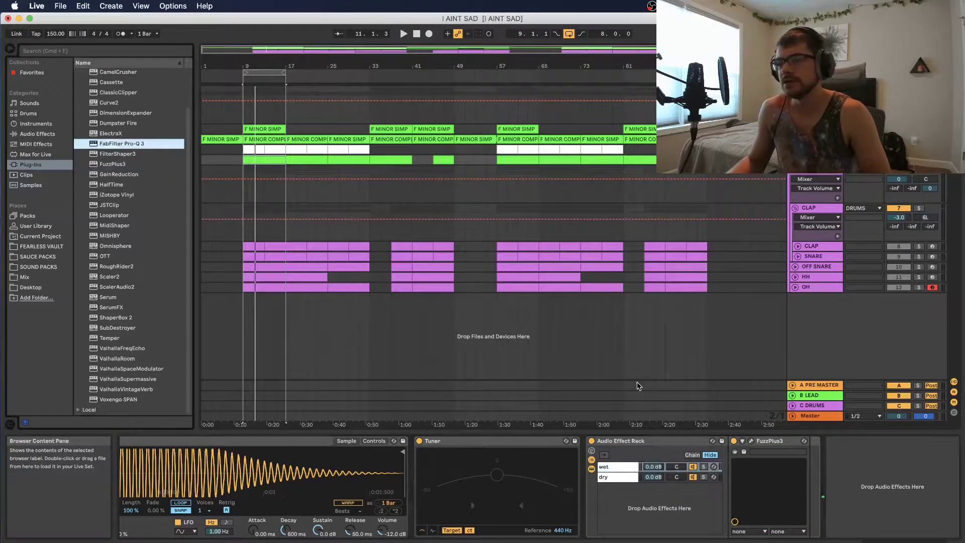
pyautogui.moveTo(583, 381); pyautogui.dragTo(804, 465)
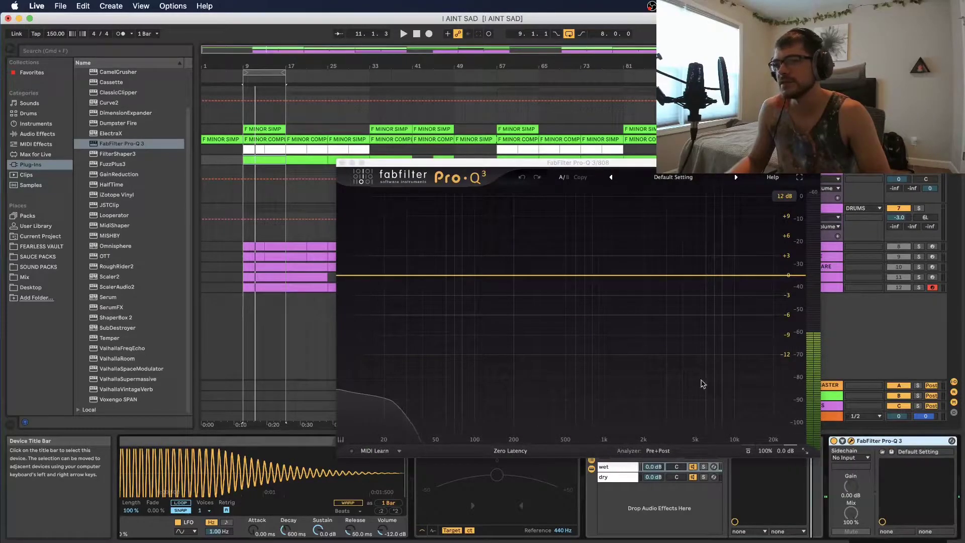
pyautogui.click(709, 467)
# Step: Play the loop and add a 72 dB/oct low cut at about 415 Hz in the wet chain's Pro-Q 3
pyautogui.press('space')
pyautogui.moveTo(457, 276); pyautogui.dragTo(554, 271)
pyautogui.click(375, 402)
pyautogui.click(377, 324)
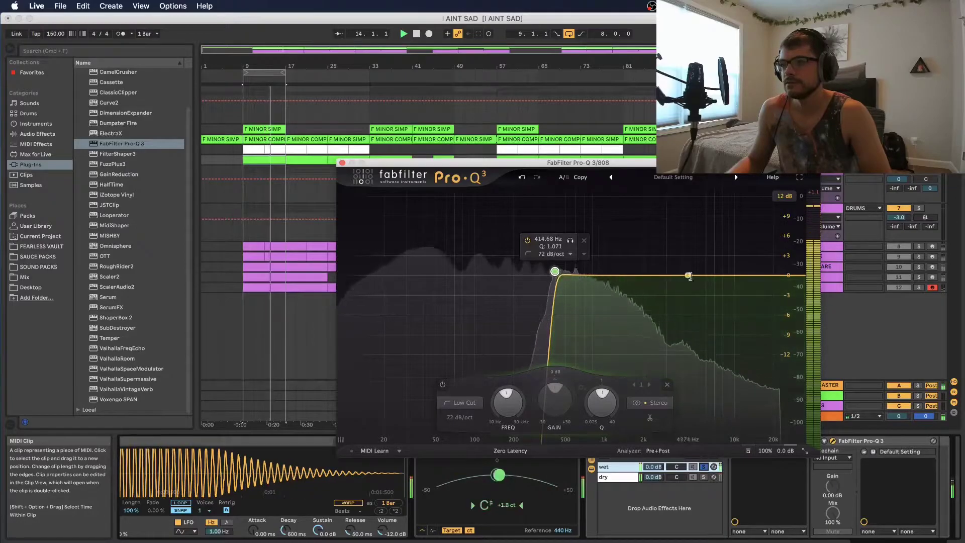
# Step: Add a 72 dB/oct high cut at about 2983 Hz in the wet chain's Pro-Q 3
pyautogui.moveTo(691, 282); pyautogui.dragTo(688, 296)
pyautogui.click(585, 403)
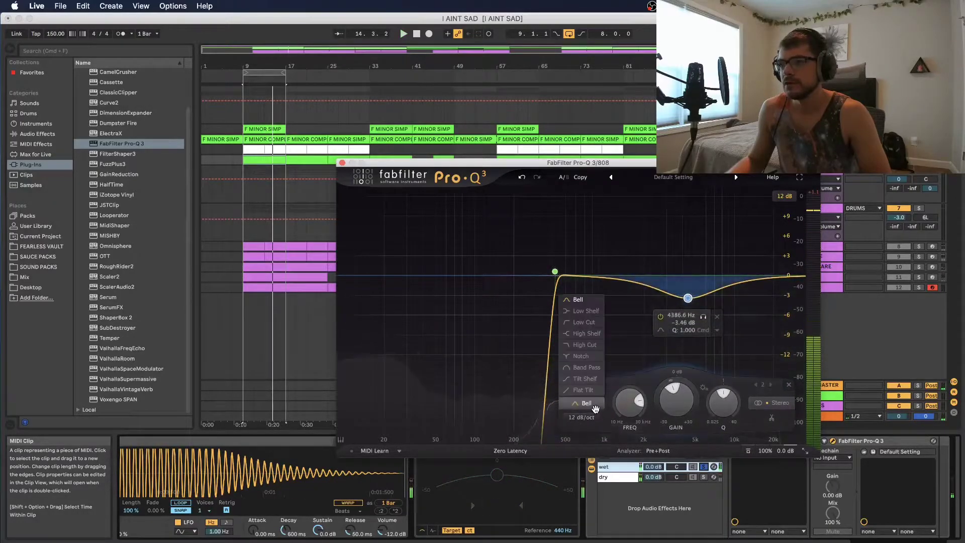
pyautogui.click(584, 345)
pyautogui.moveTo(685, 274); pyautogui.dragTo(663, 276)
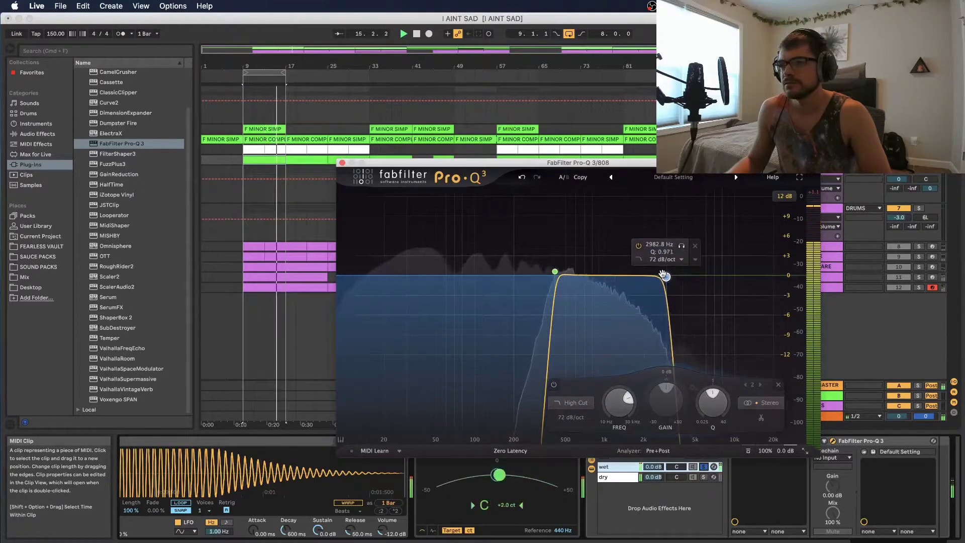
# Step: Close the EQ window and bring the wet chain's volume up from silence while auditioning the FuzzPlus3 blend
pyautogui.click(343, 163)
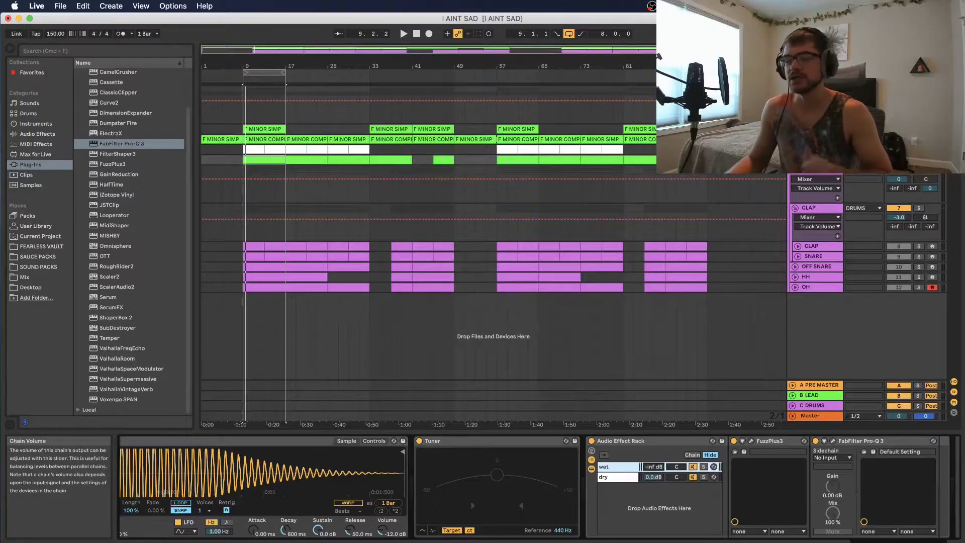
pyautogui.press('space')
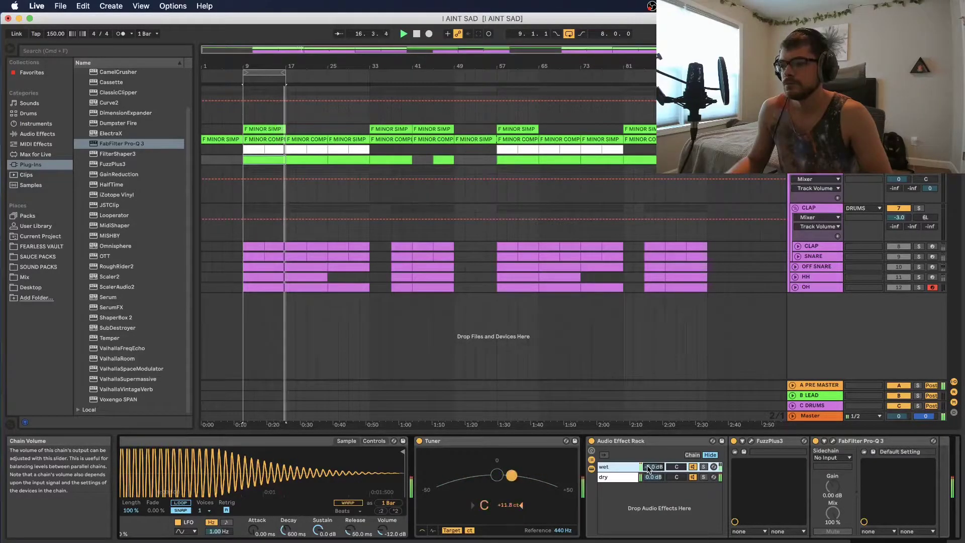
# Step: Delete the FuzzPlus3 Audio Effect Rack from the 808 track and look through the plug-in list
pyautogui.click(621, 441)
pyautogui.press('Delete')
pyautogui.scroll(2, 142, 224)
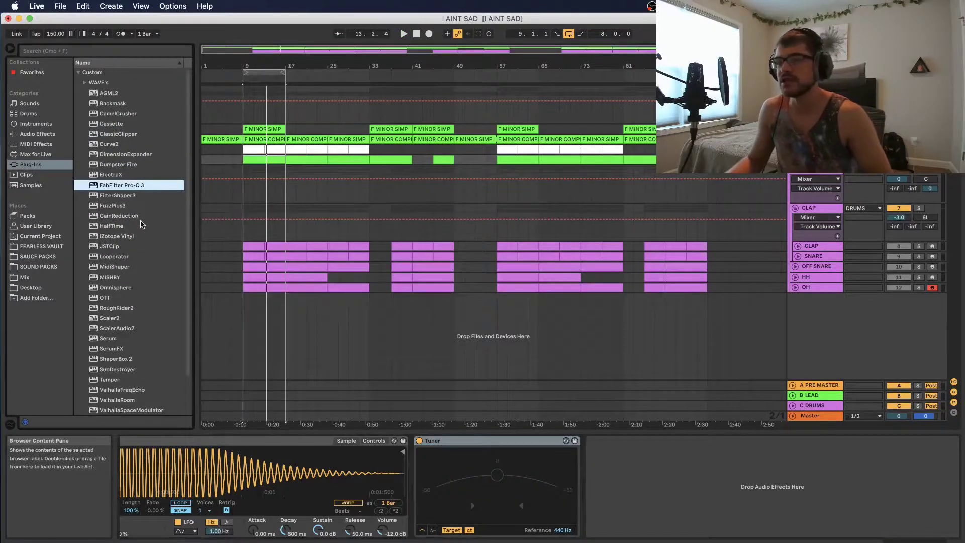
pyautogui.scroll(-2, 141, 223)
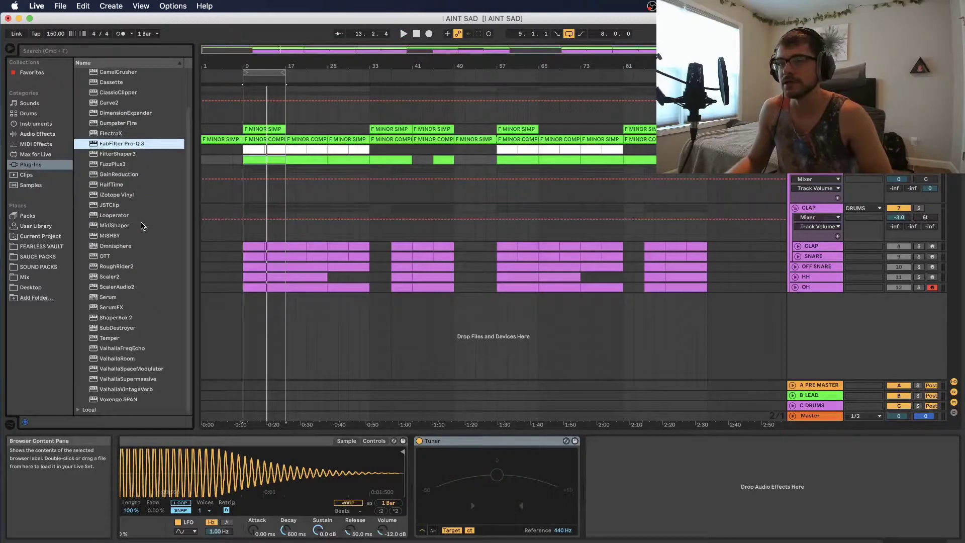
# Step: Switch to Chrome, examine the Soundtoys Decapitator product page, and return to Ableton Live
pyautogui.press('super+Tab')
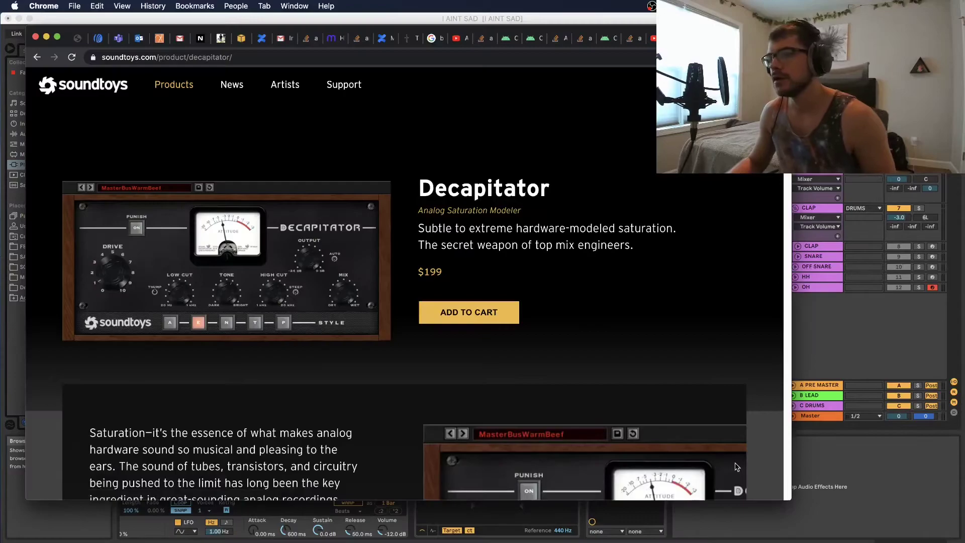
pyautogui.scroll(-1, 549, 374)
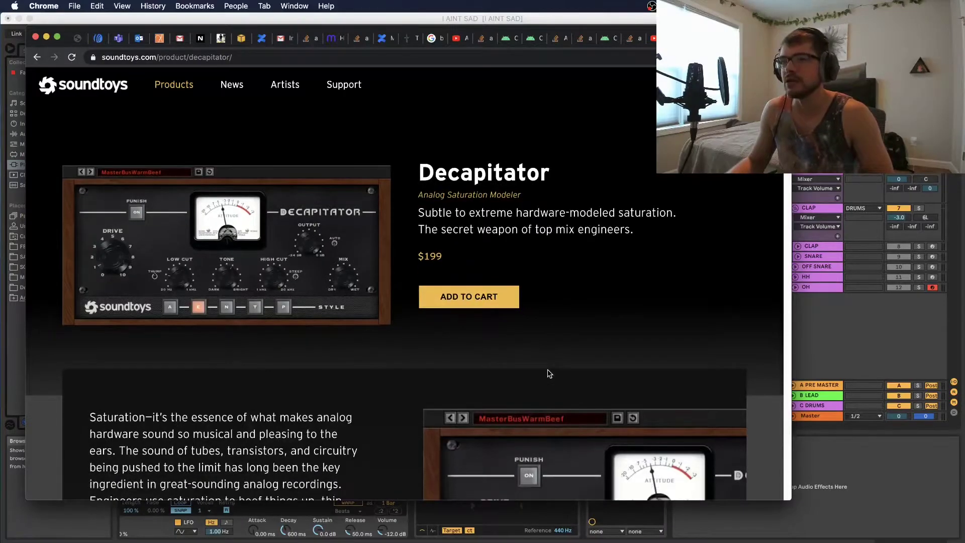
pyautogui.scroll(1, 549, 374)
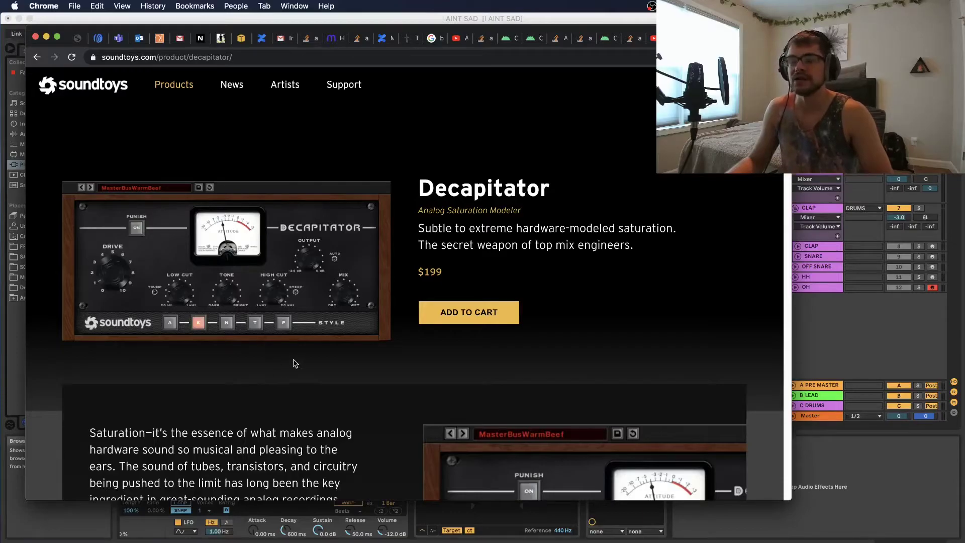
pyautogui.click(47, 38)
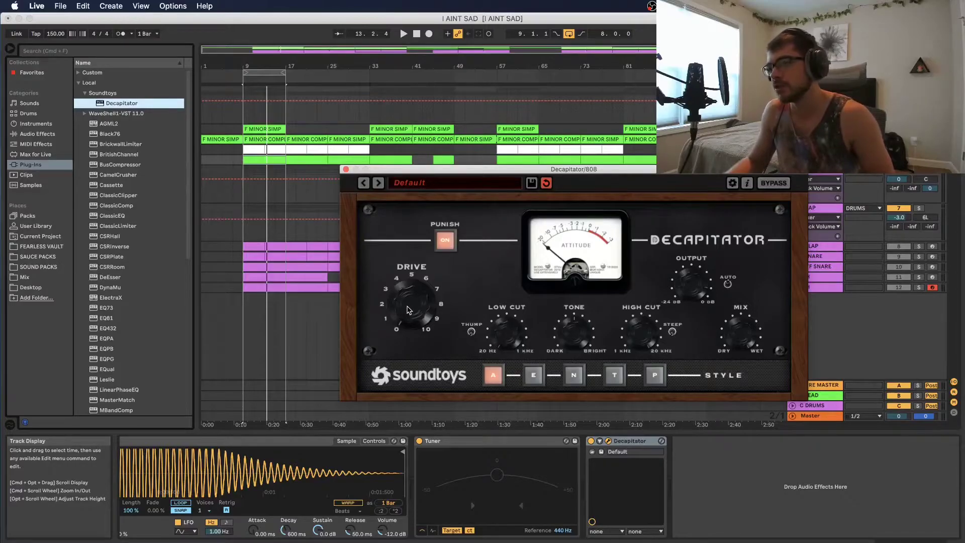
# Step: Adjust Decapitator's drive while the 808 loop plays, and audition styles E, N, T and P in turn
pyautogui.press('space')
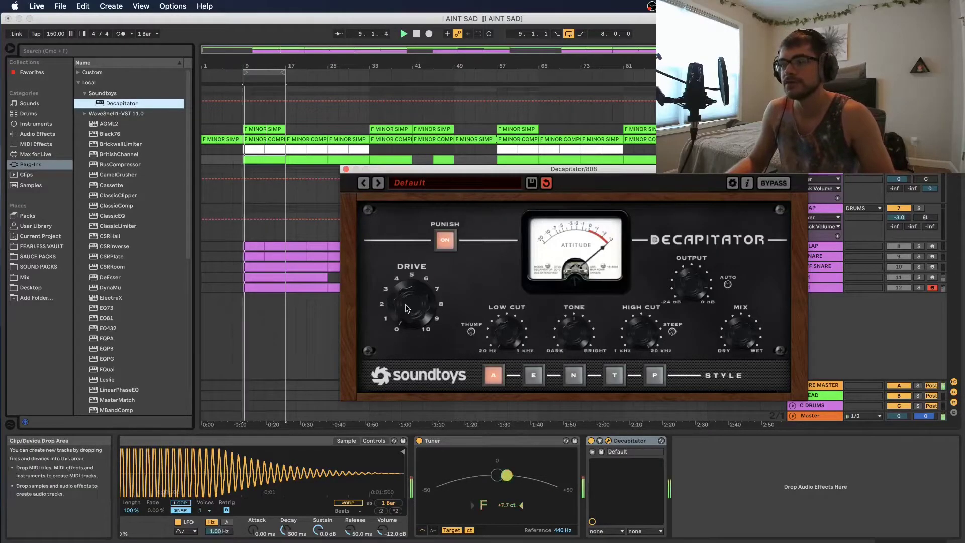
pyautogui.moveTo(406, 309); pyautogui.dragTo(397, 289)
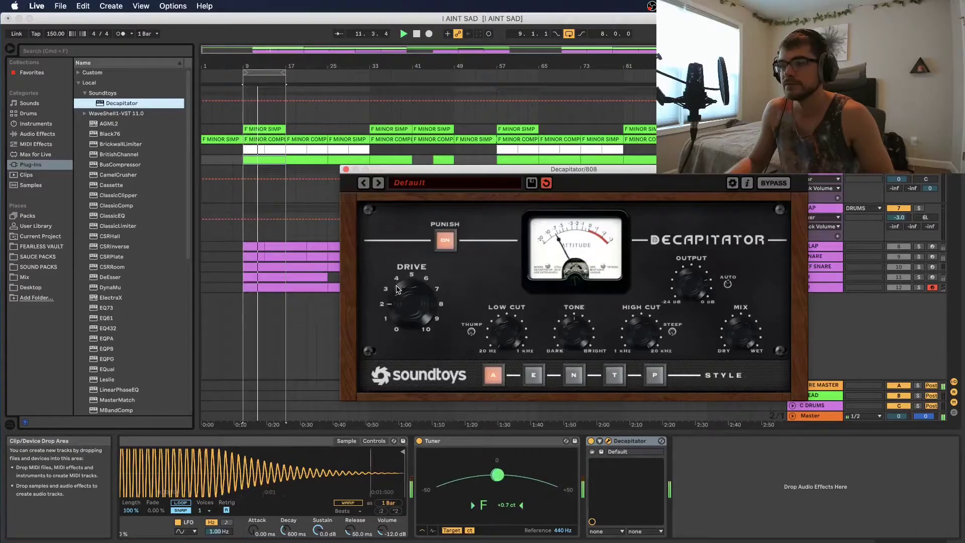
pyautogui.click(537, 376)
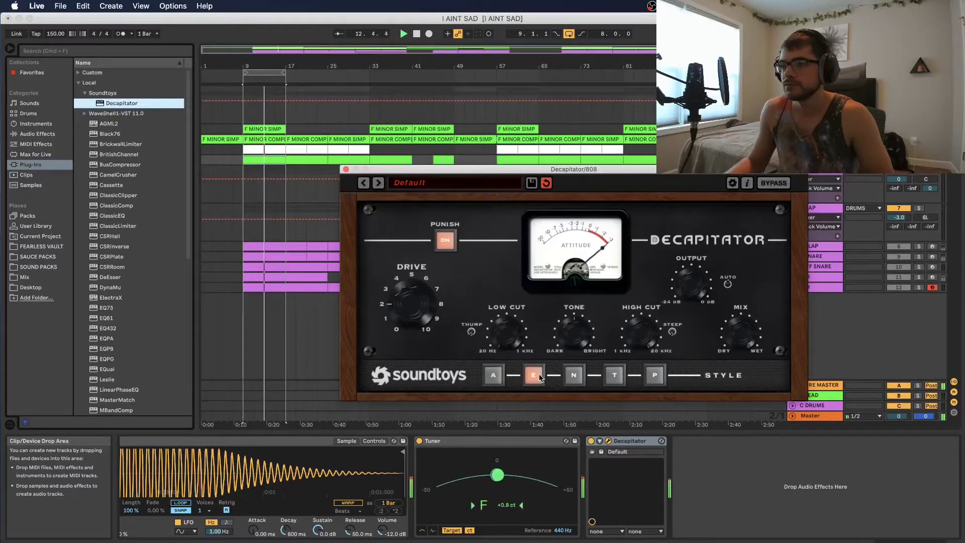
pyautogui.click(578, 374)
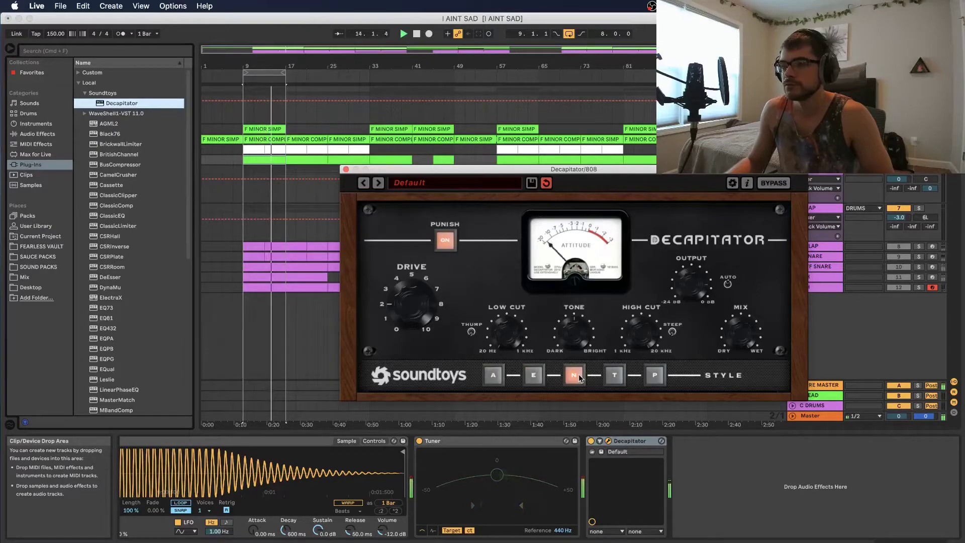
pyautogui.click(614, 375)
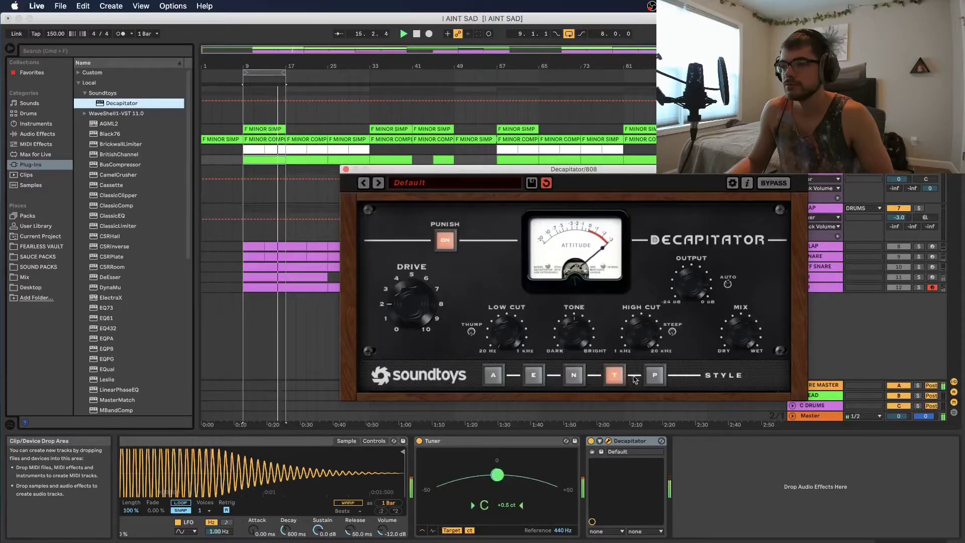
pyautogui.click(653, 377)
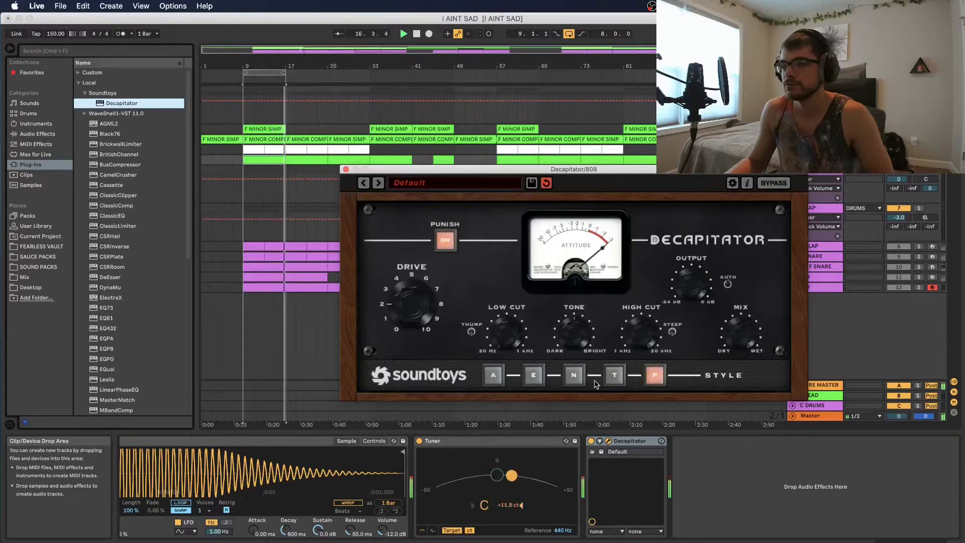
# Step: Compare Decapitator's A and N styles on the 808 and settle on style N
pyautogui.click(493, 375)
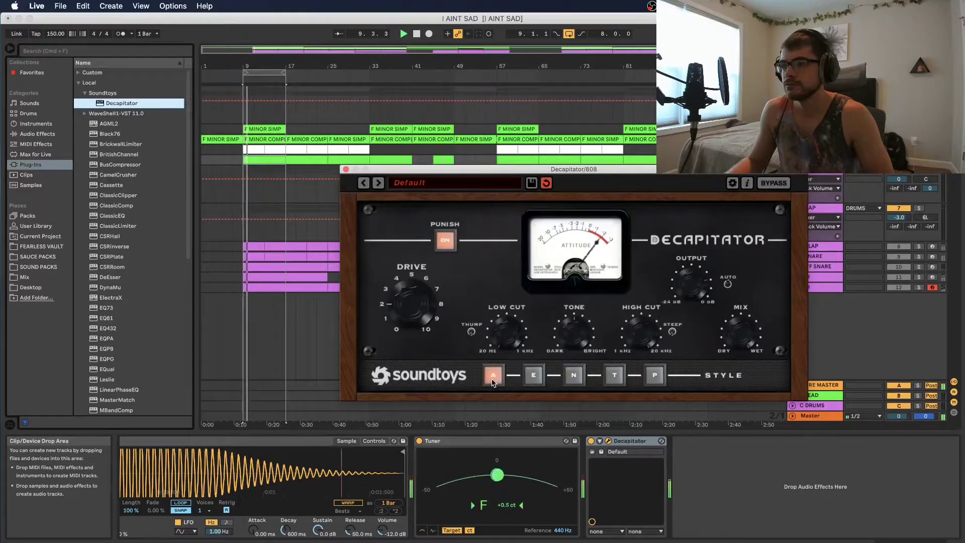
pyautogui.click(574, 378)
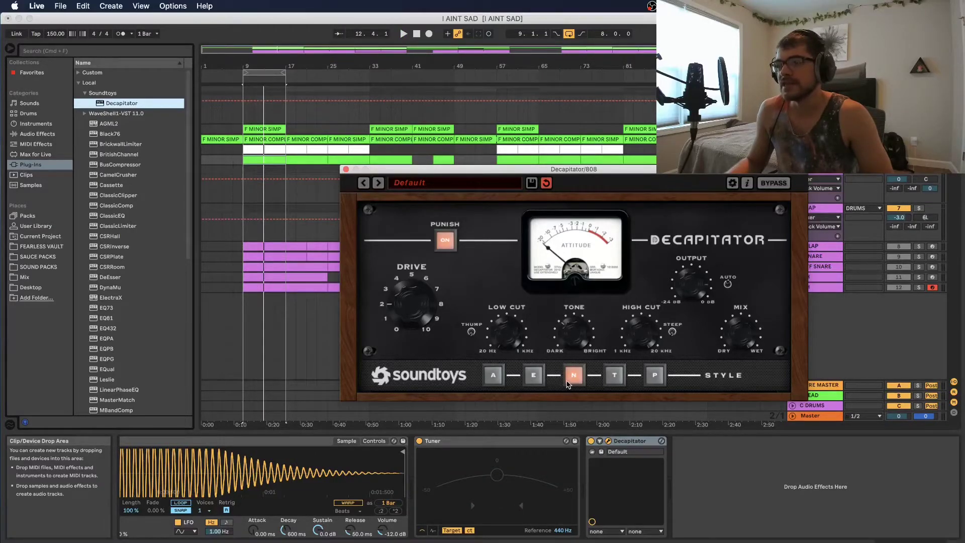
pyautogui.click(493, 378)
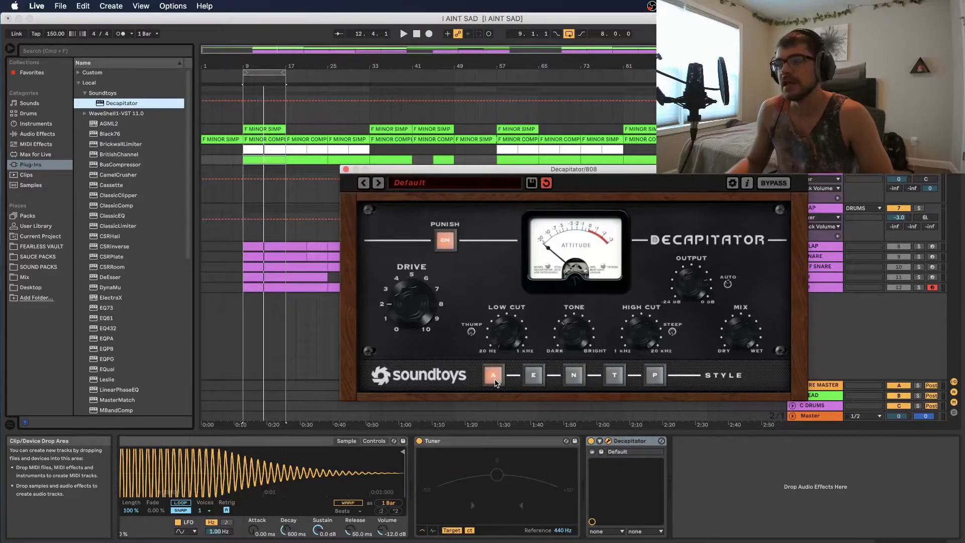
pyautogui.click(576, 376)
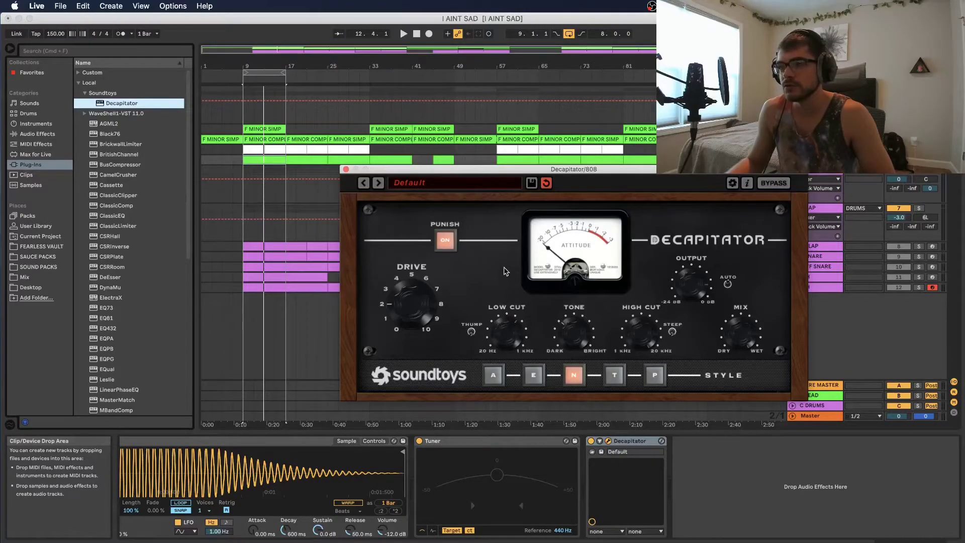
# Step: Audition the 808 loop through Decapitator with the N style selected
pyautogui.press('space')
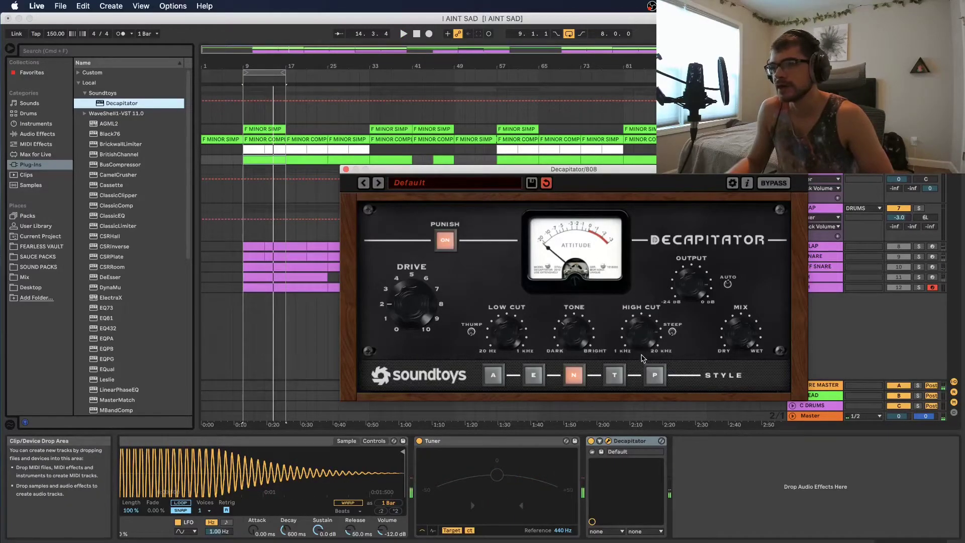
pyautogui.press('space')
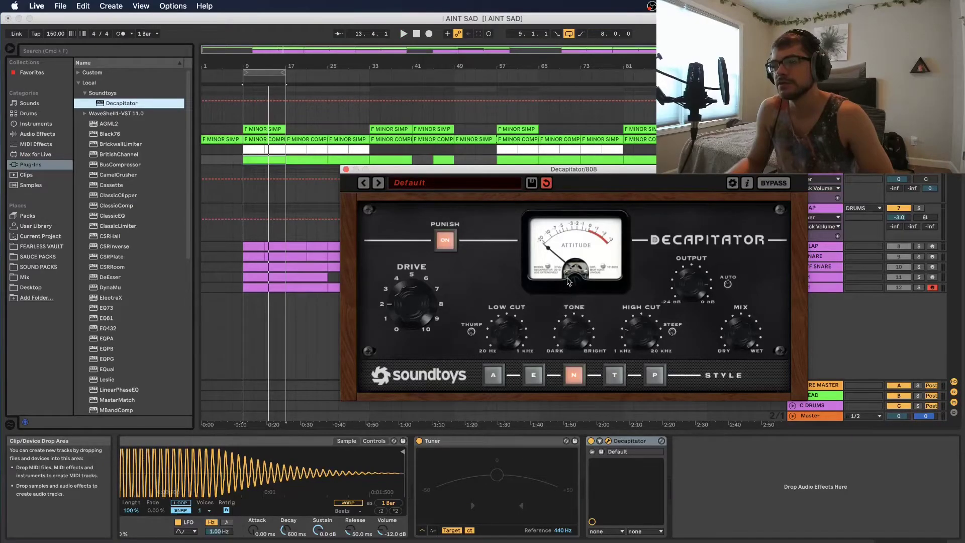
pyautogui.press('space')
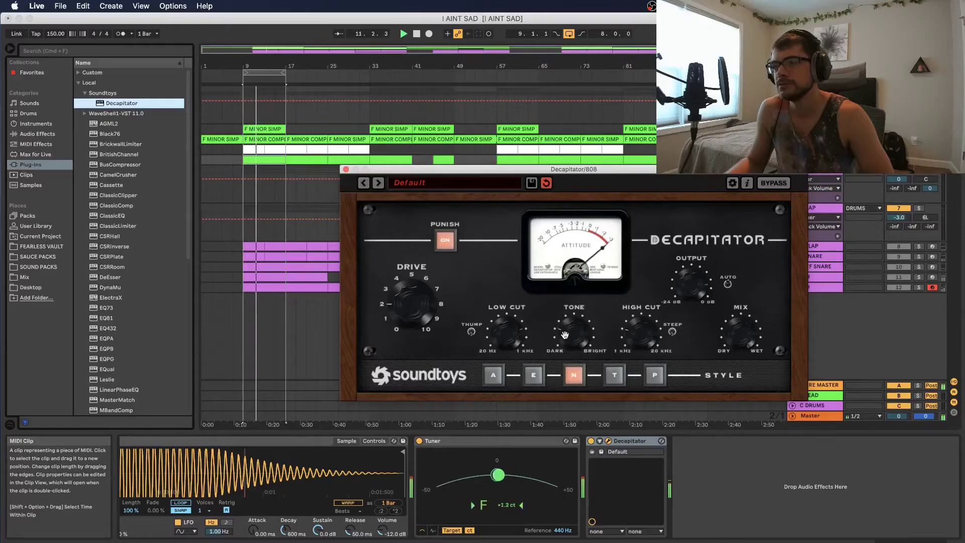
# Step: Group Decapitator into an Audio Effect Rack and create a second, empty chain in it
pyautogui.click(608, 441)
pyautogui.press('super+g')
pyautogui.rightClick(631, 498)
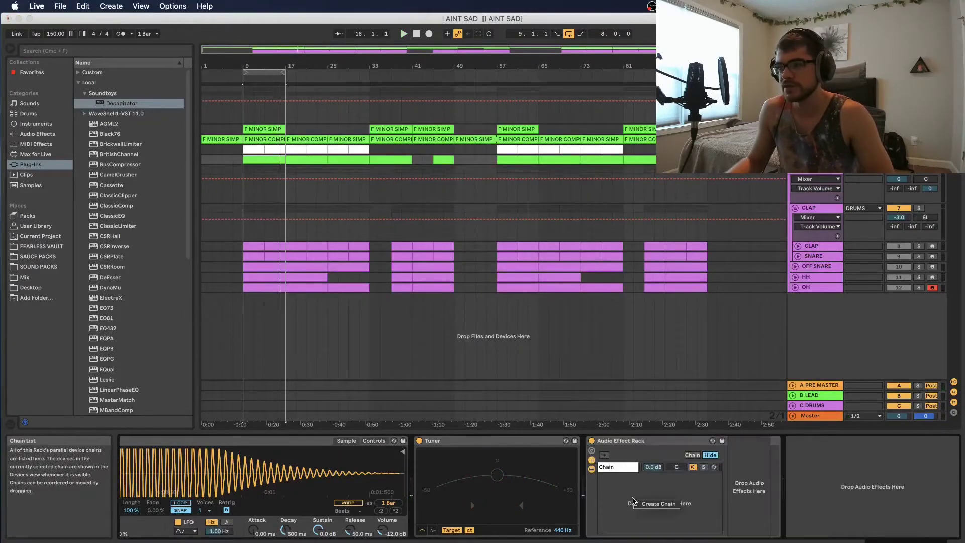
pyautogui.click(639, 504)
# Step: Rename the Decapitator chain to wet and the empty chain to dry
pyautogui.click(613, 467)
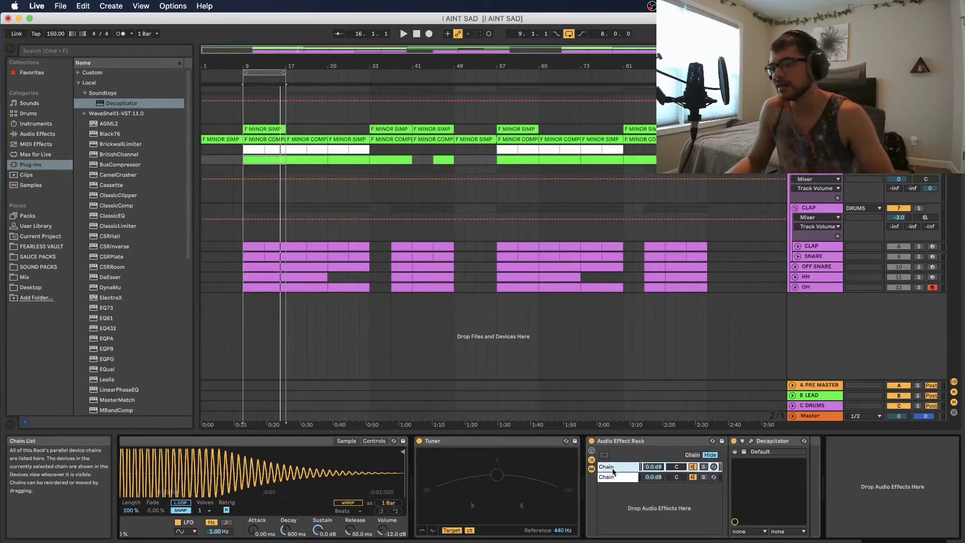
pyautogui.press('super+r')
pyautogui.write('wet')
pyautogui.click(614, 478)
pyautogui.press('super+r')
pyautogui.write('dry')
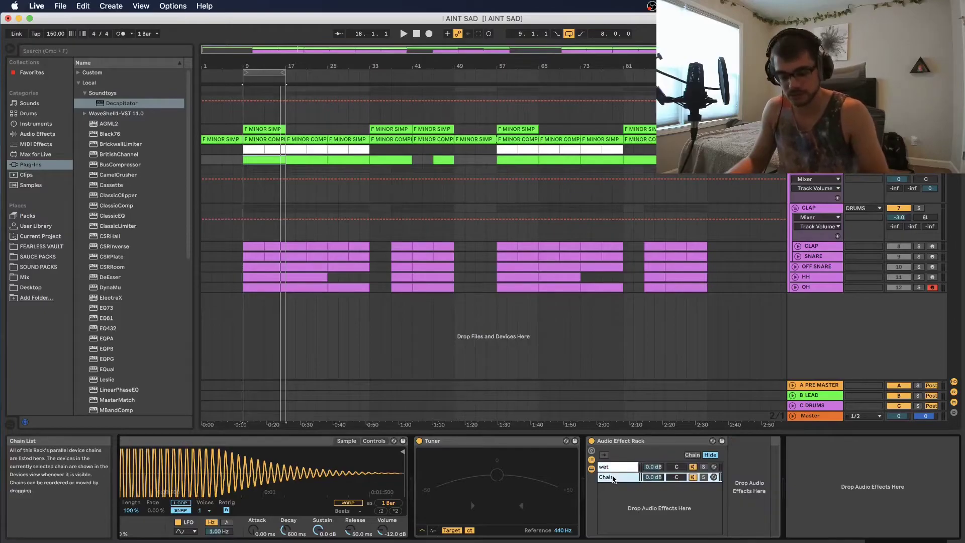
# Step: Set the wet chain's volume to -6.0 dB while the loop plays, and bypass and re-enable the rack to compare
pyautogui.moveTo(654, 467); pyautogui.dragTo(653, 498)
pyautogui.press('space')
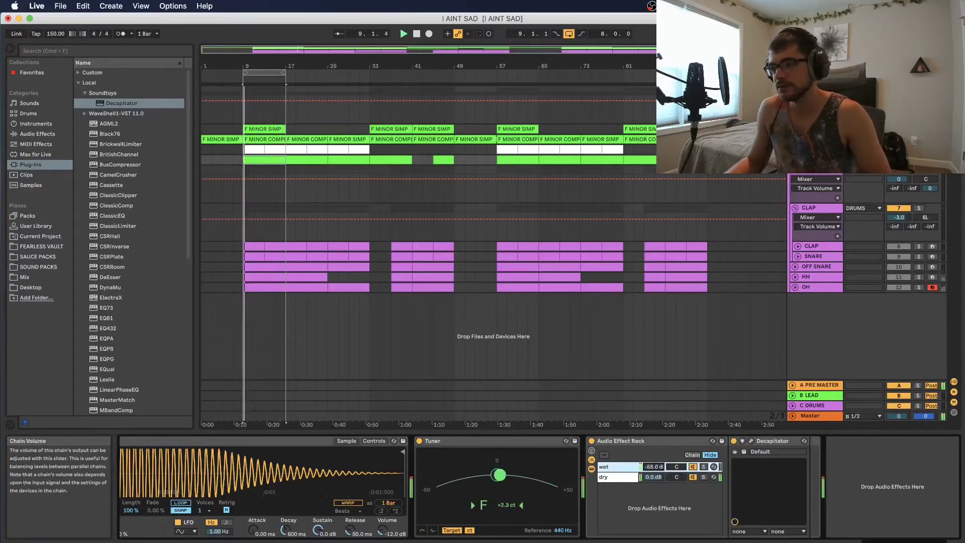
pyautogui.moveTo(653, 467); pyautogui.dragTo(653, 446)
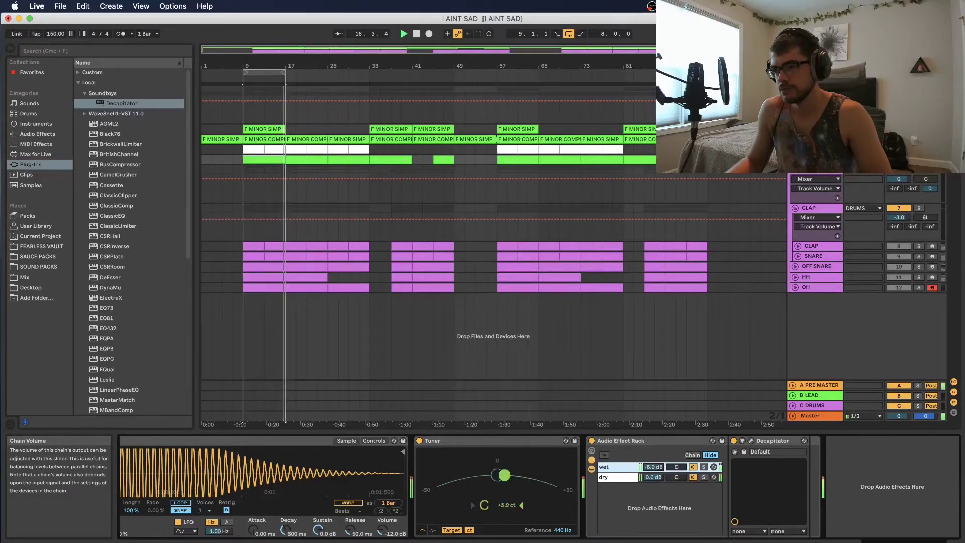
pyautogui.click(592, 441)
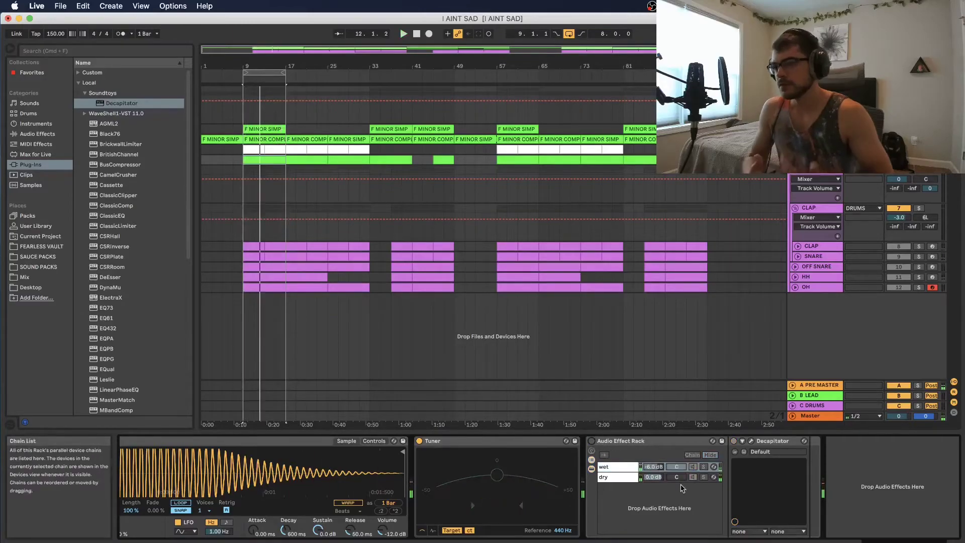
pyautogui.click(591, 441)
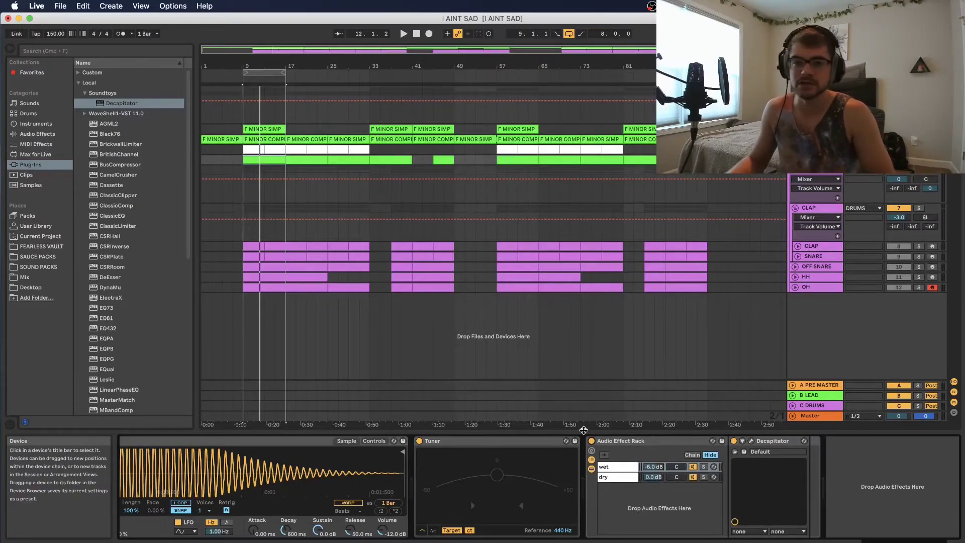